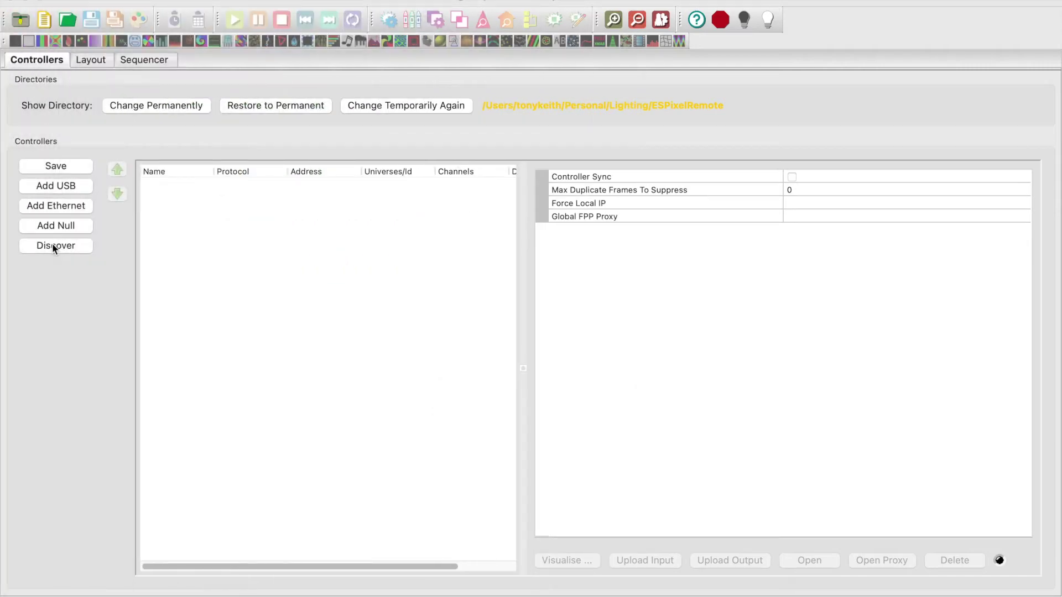
Step: Discover controllers twice, accepting the IP updates and renaming the .243 unit to ESPixelStick03
left_click(53, 246)
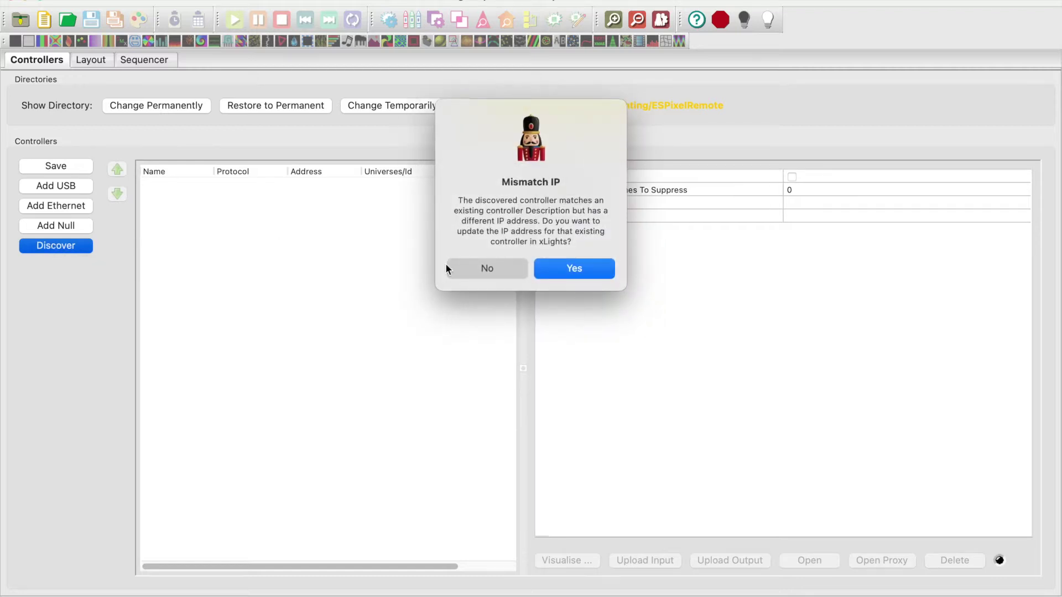
left_click(566, 273)
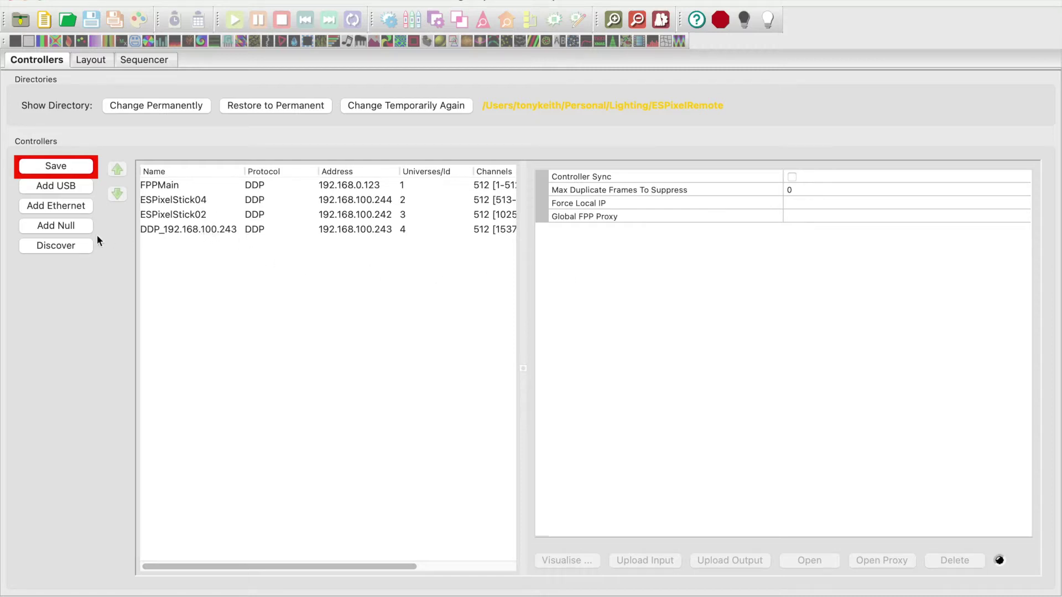
left_click(75, 249)
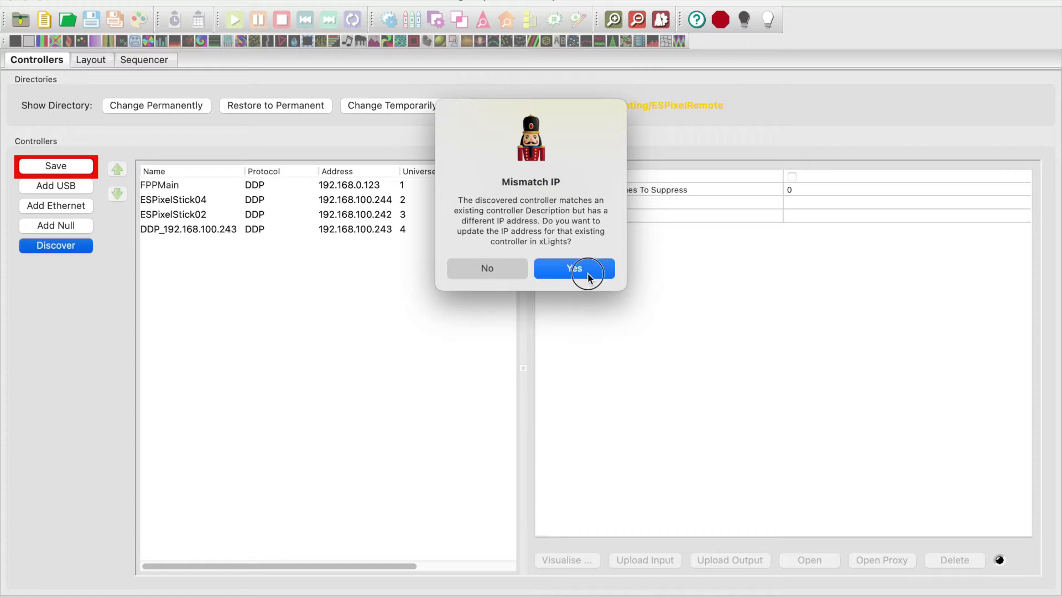
left_click(587, 273)
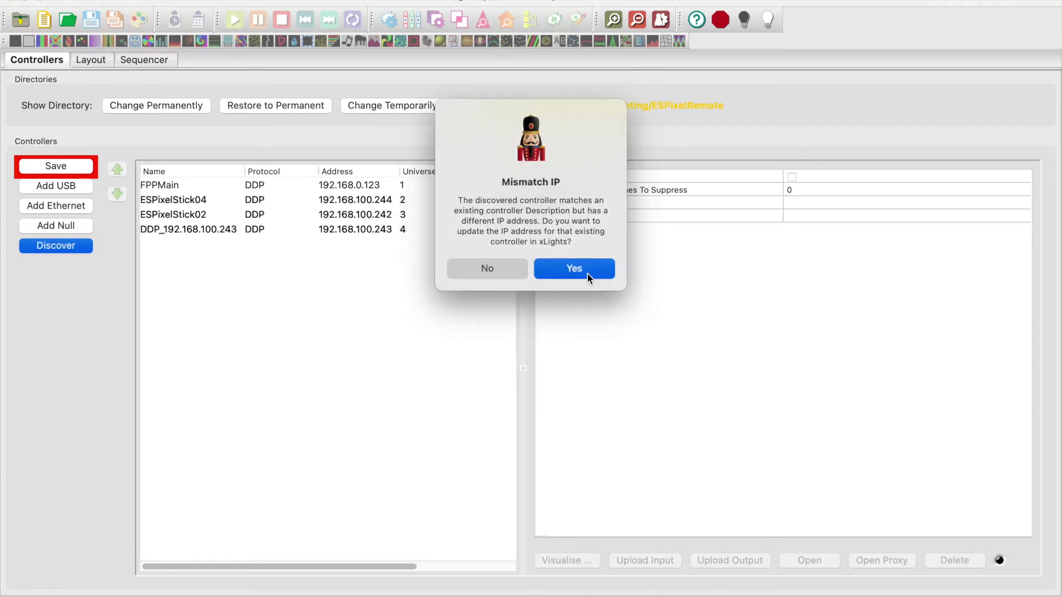
left_click(588, 274)
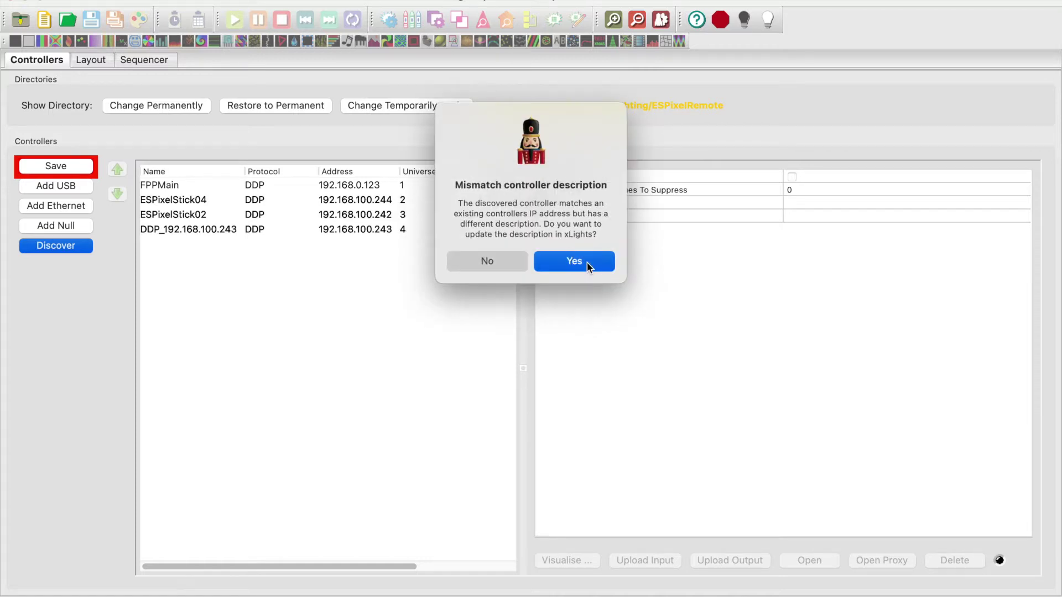
left_click(586, 263)
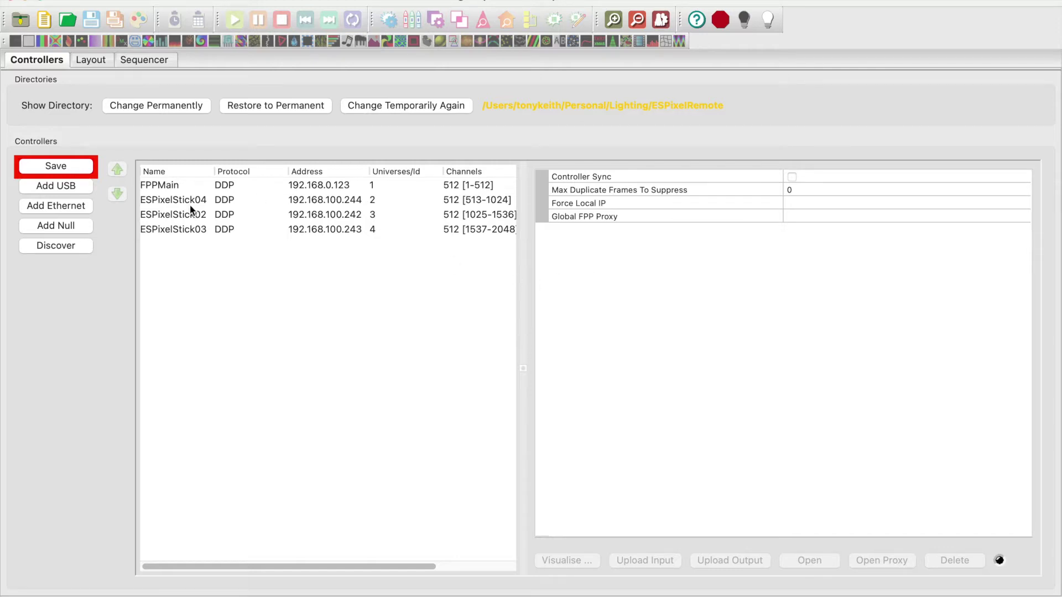
Step: Delete the FPPMain controller from the list
left_click(161, 185)
right_click(161, 184)
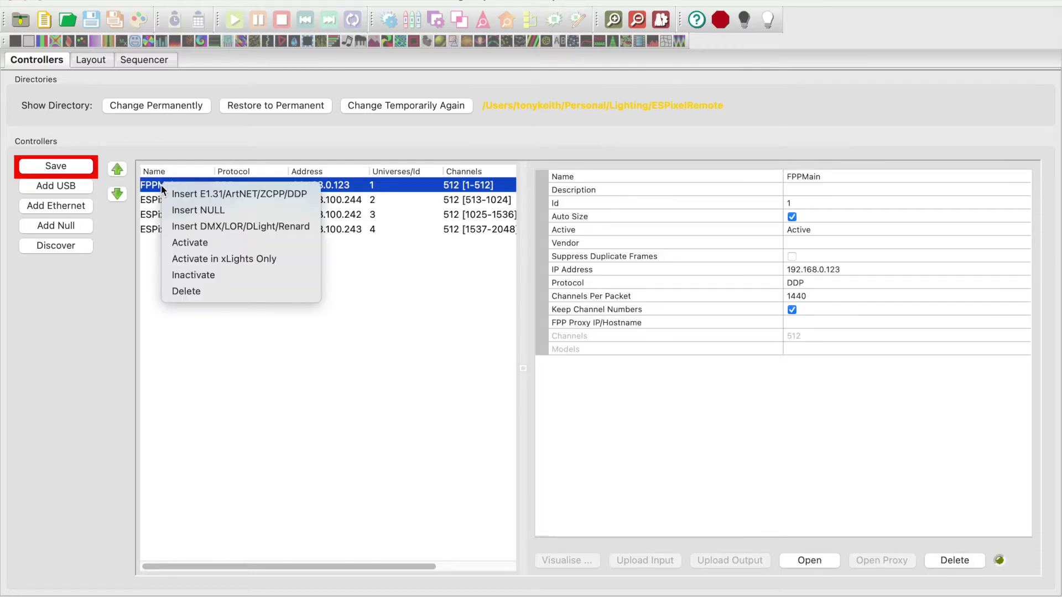
left_click(219, 291)
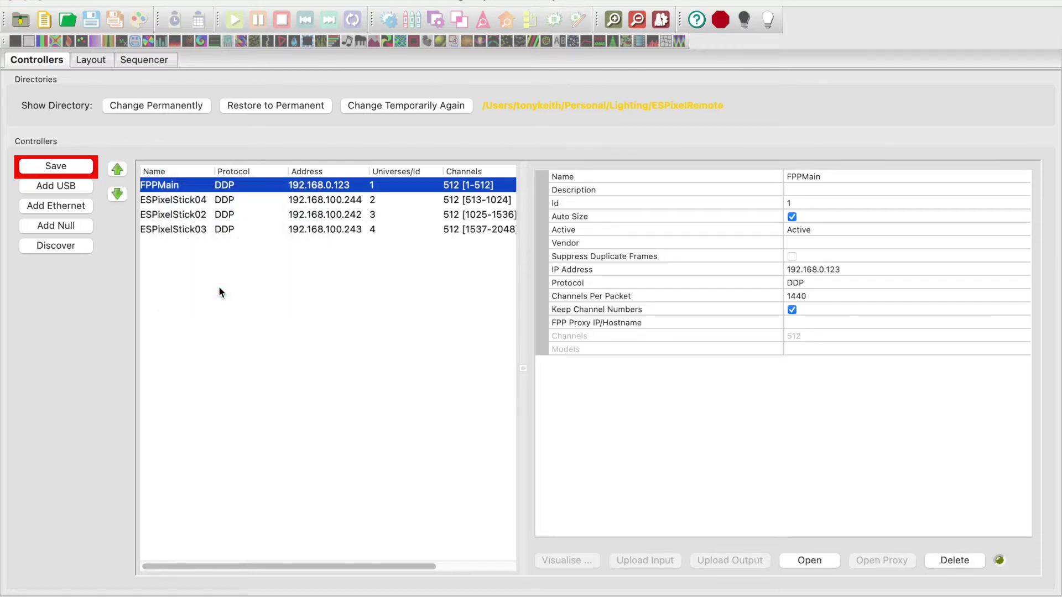
left_click(585, 244)
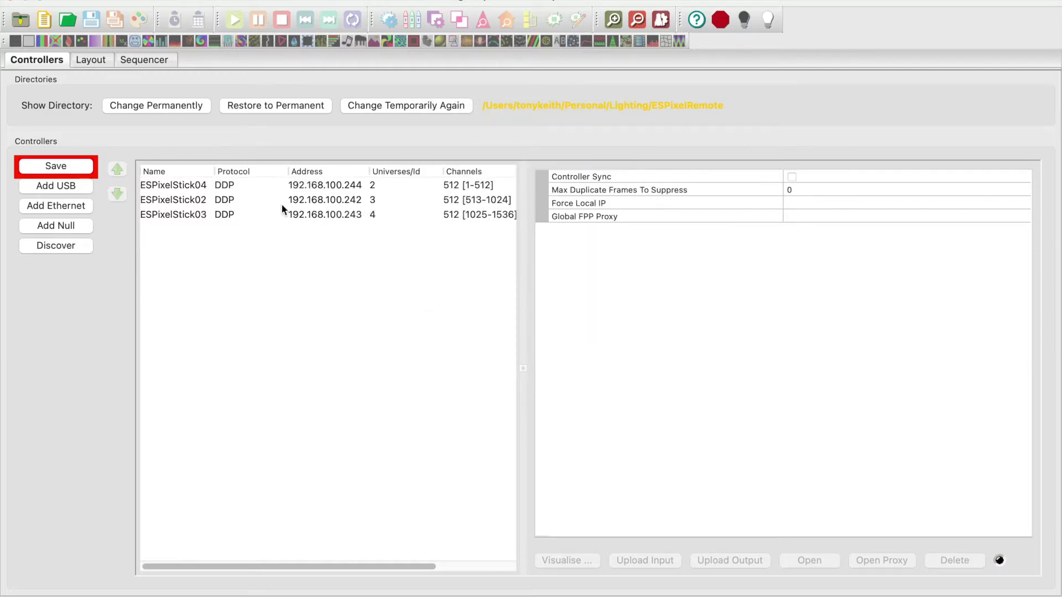
Step: Move ESPixelStick04 down to the end of the controller order
left_click(310, 199)
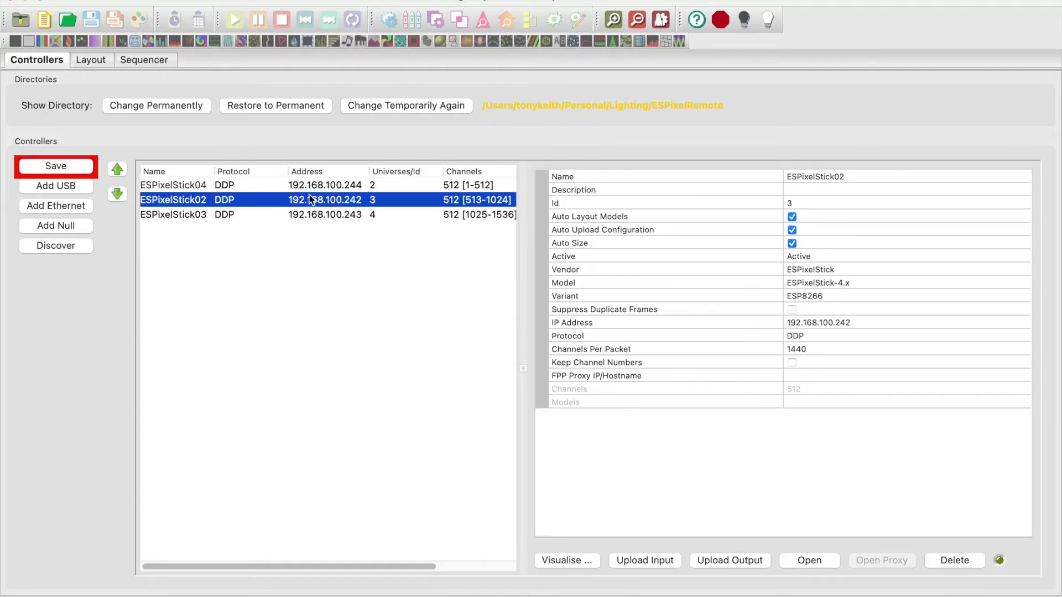
left_click(311, 186)
left_click(121, 193)
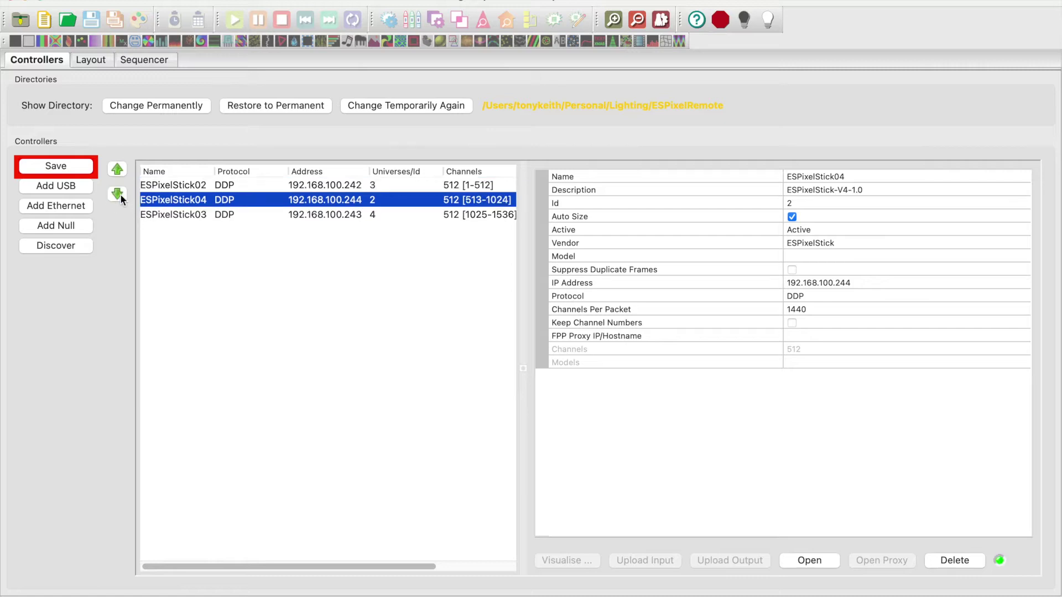
left_click(121, 193)
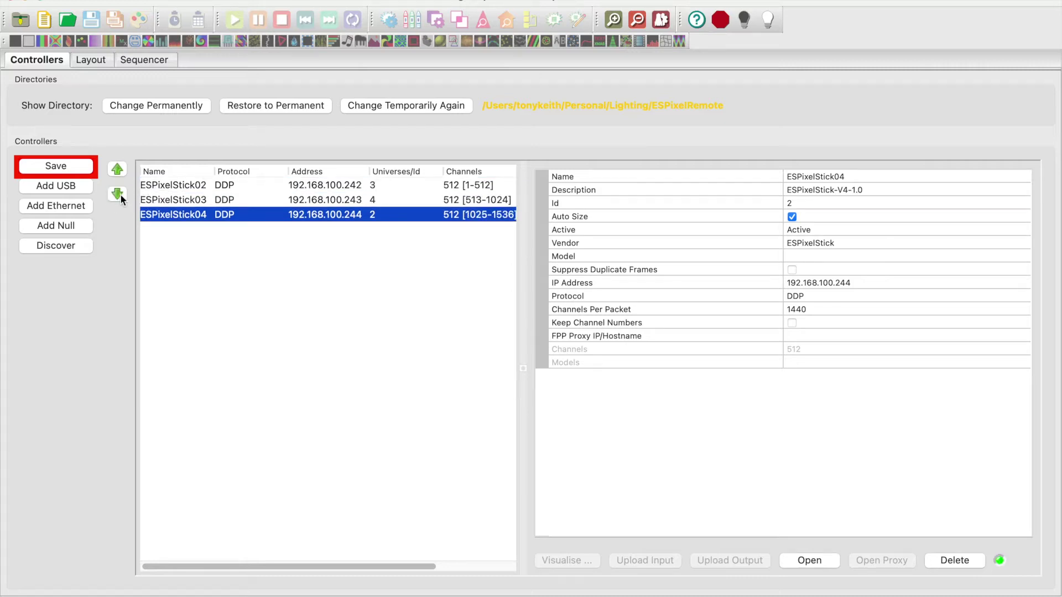
Step: Give ESPixelStick02, 03 and 04 Ids 1, 2 and 3, then save the controller setup
left_click(395, 184, "super")
left_click(398, 184)
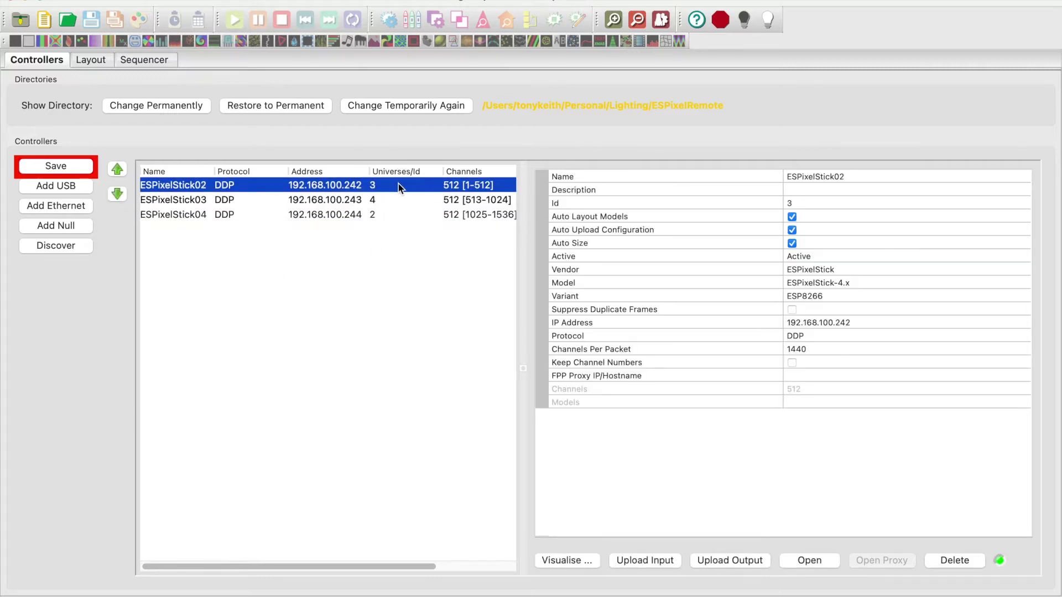
left_click(823, 202)
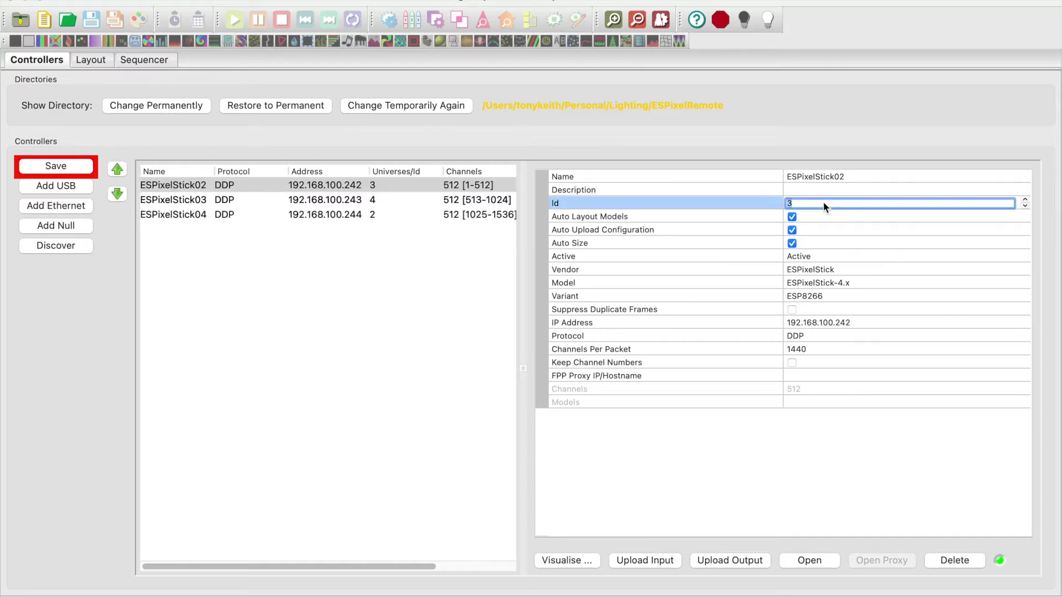
type("1")
key("Return")
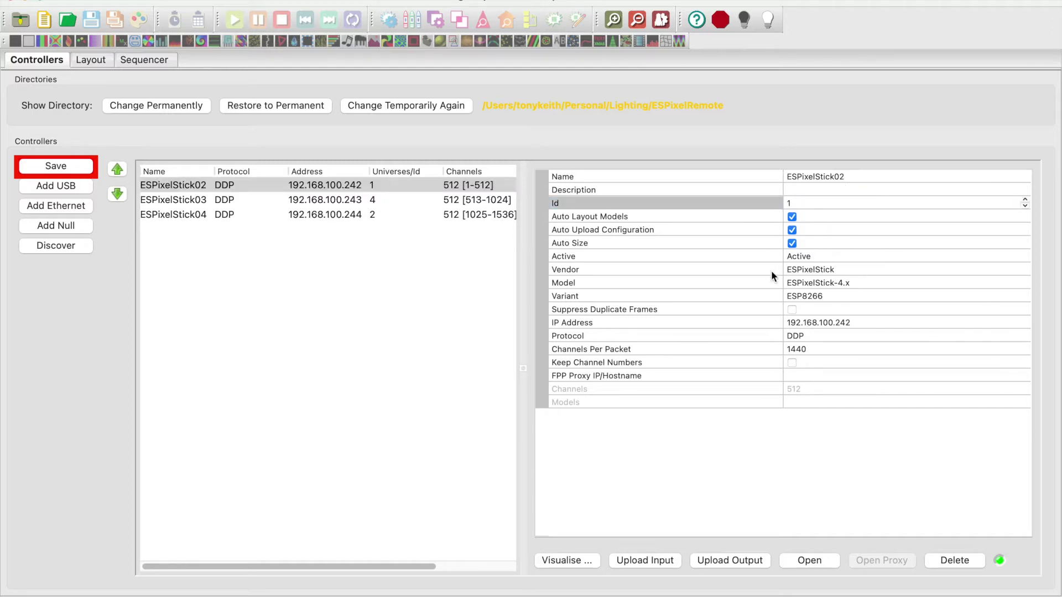
left_click(357, 200)
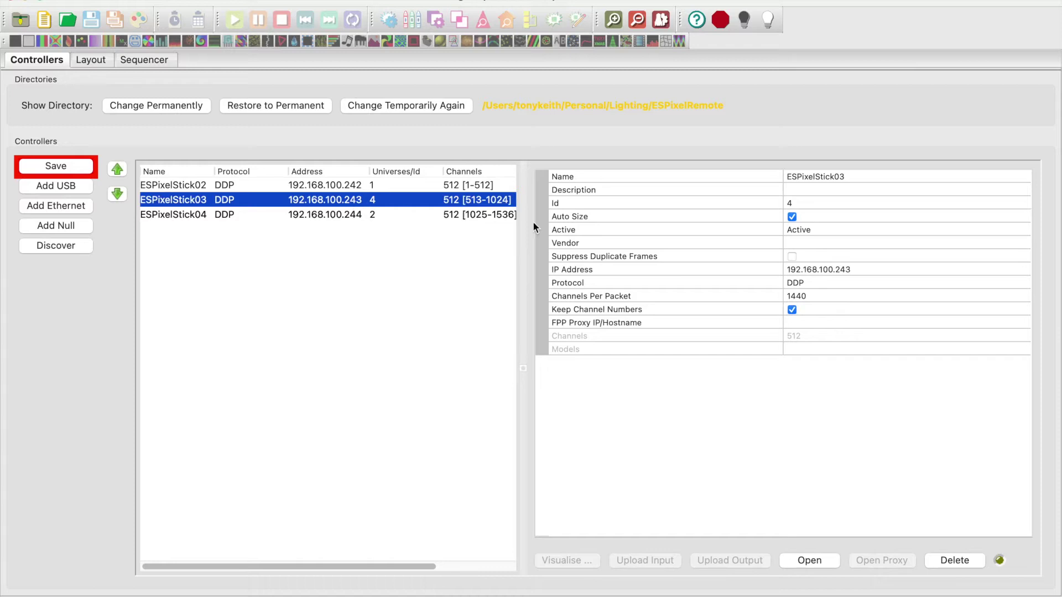
left_click(811, 202)
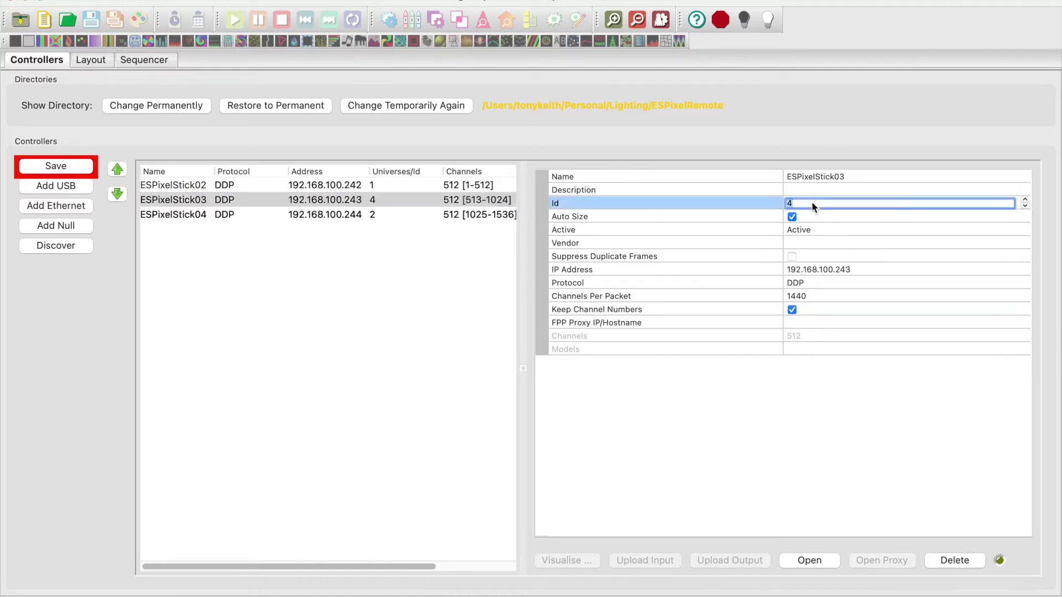
type("2")
key("Return")
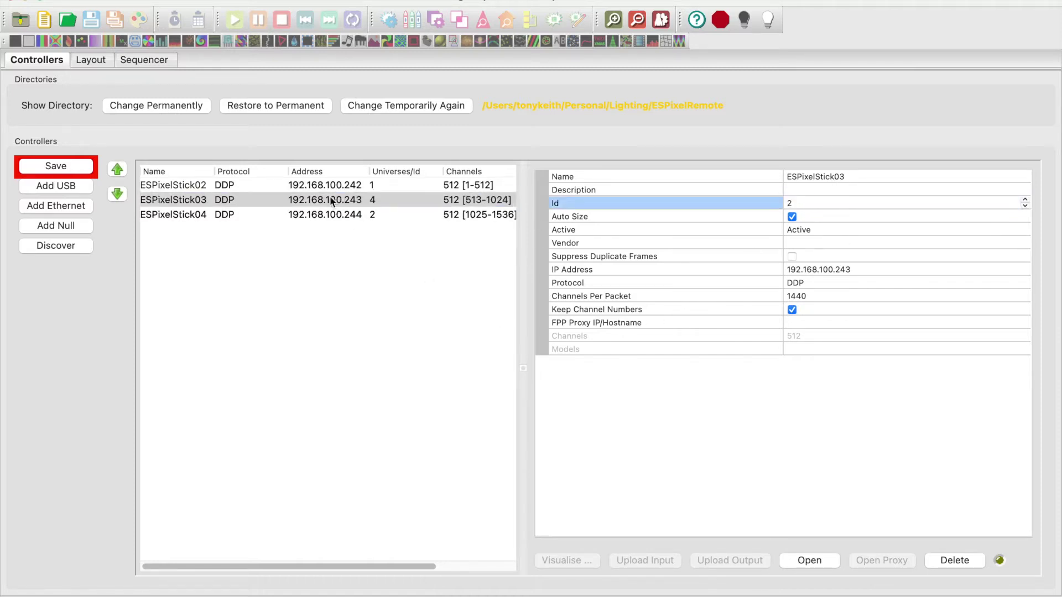
left_click(374, 217)
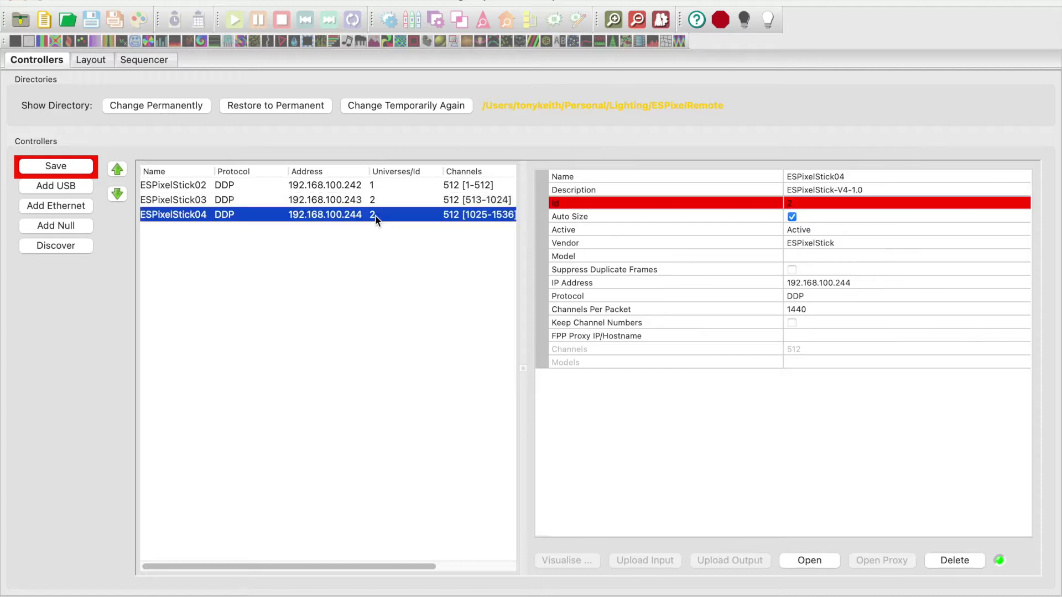
left_click(795, 204)
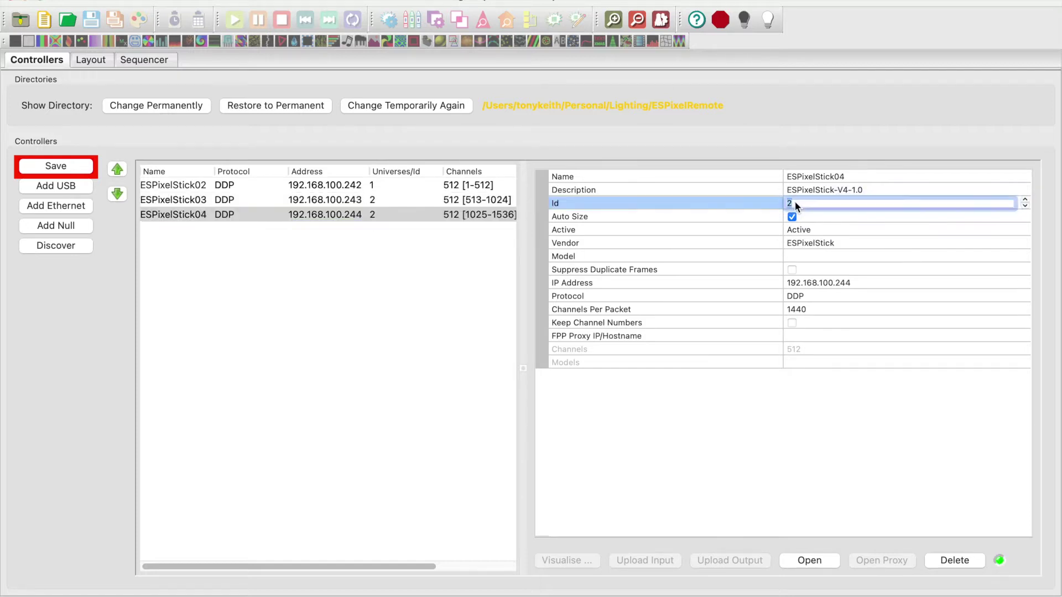
type("3")
key("Return")
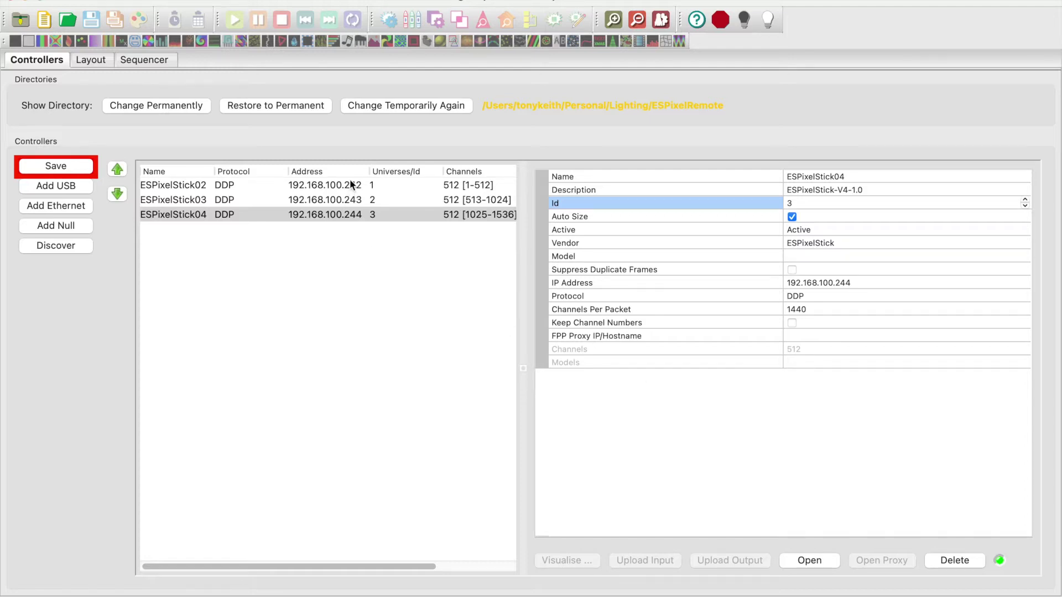
left_click(43, 167)
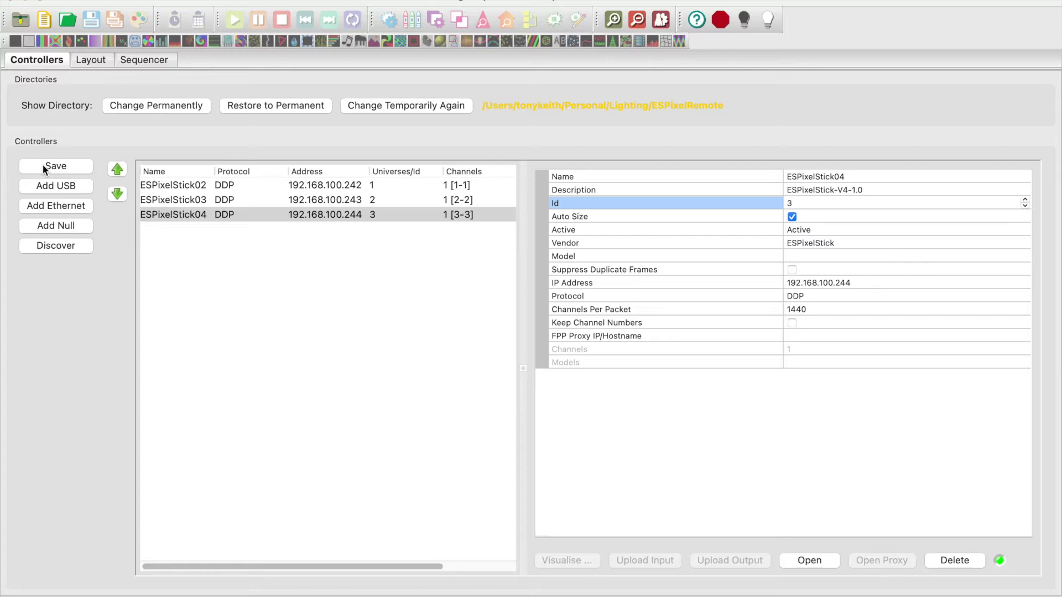
left_click(95, 59)
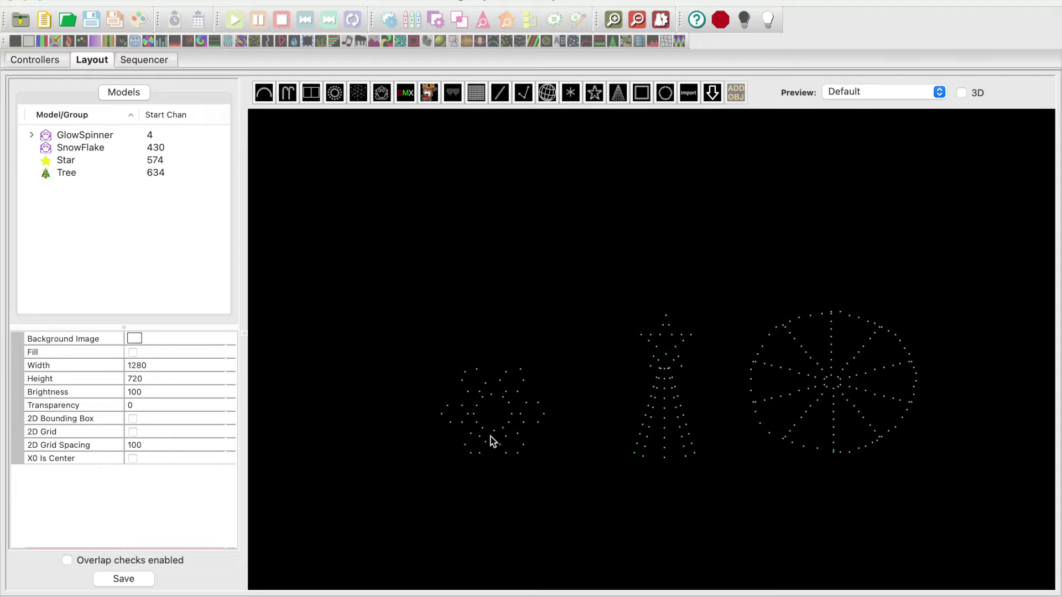
left_click(36, 60)
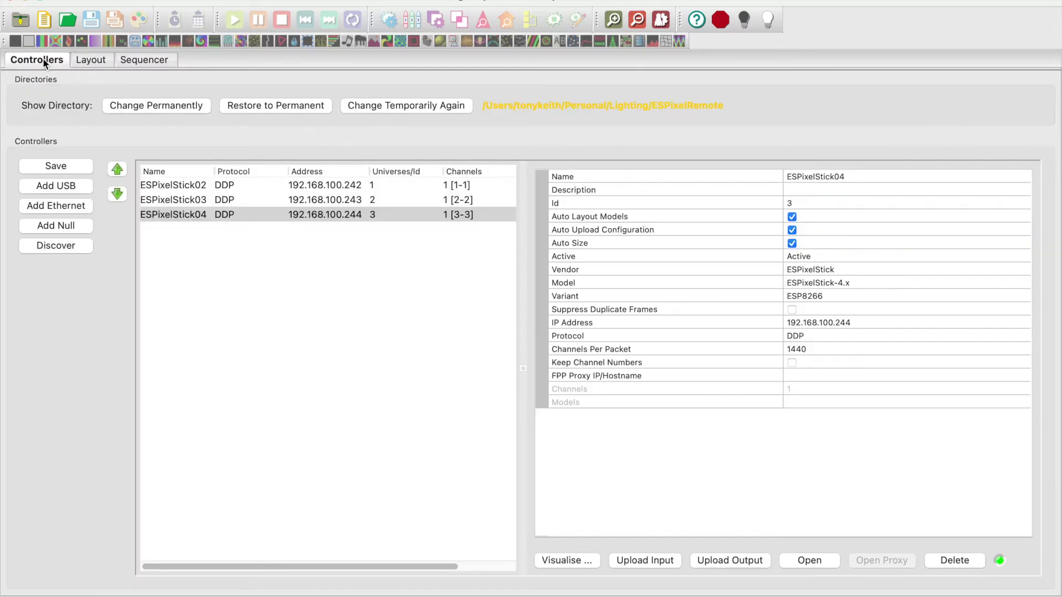
Step: Assign the GlowSpinner model to ESPixelStick02's Pixel Port 1
left_click(184, 181)
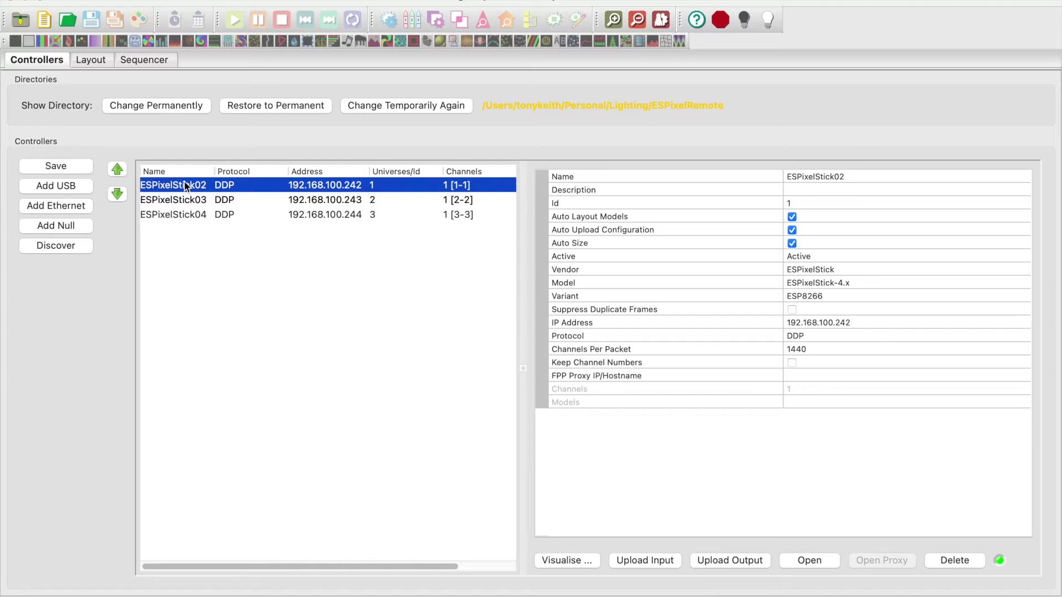
left_click(565, 560)
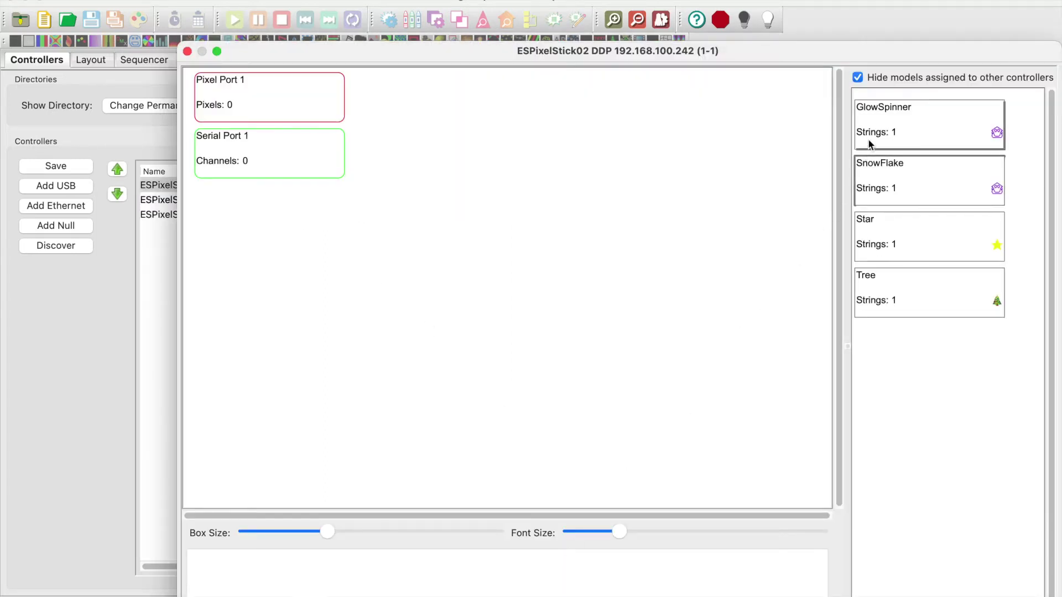
left_click_drag(883, 121, 340, 88)
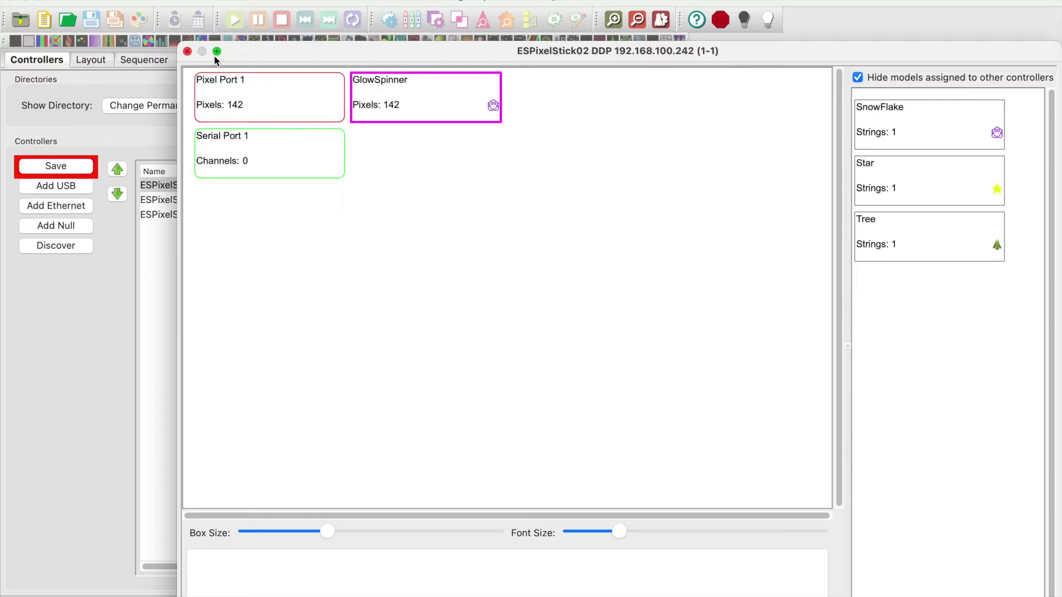
left_click(187, 51)
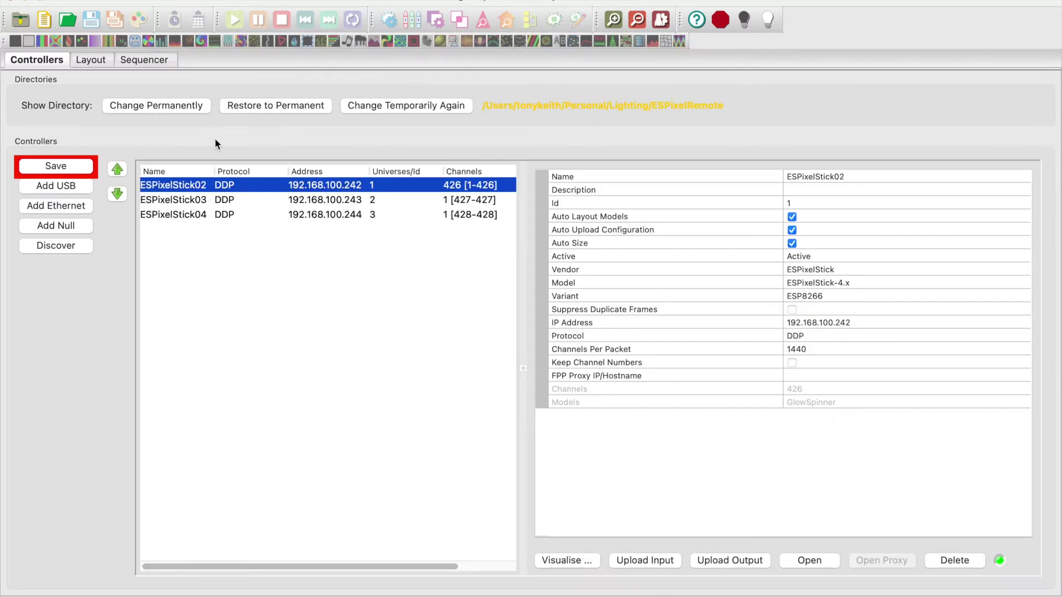
Step: Wire Tree to an ESPixelStick03 port with Star chained after it
left_click(196, 201)
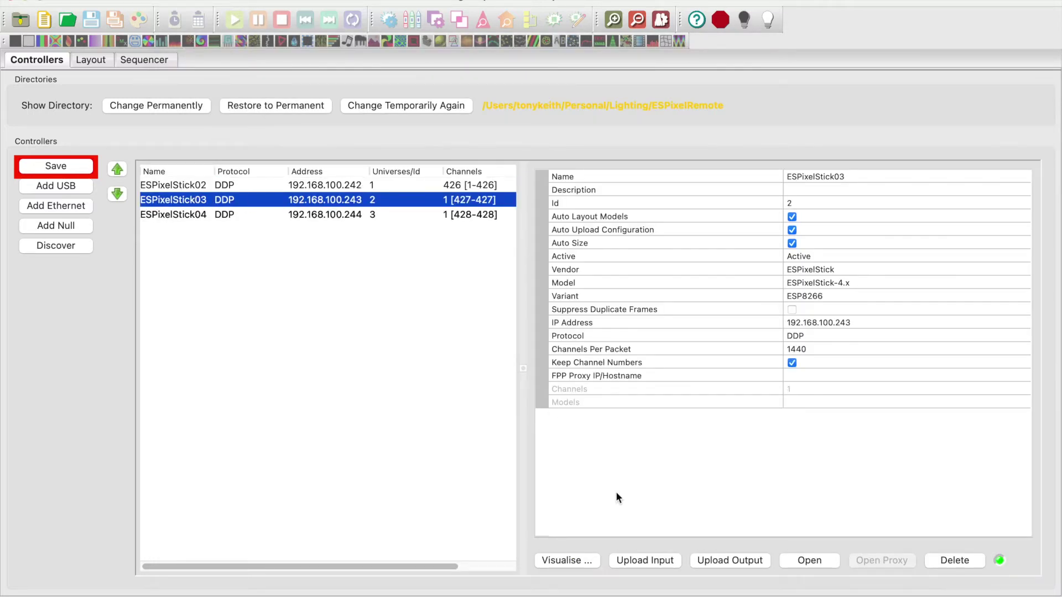
left_click(575, 560)
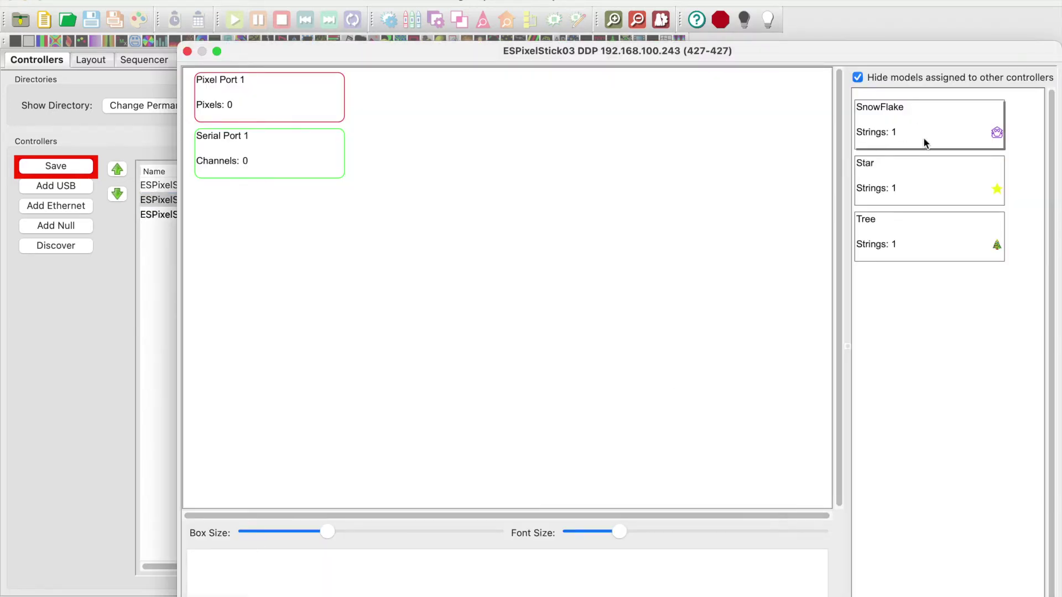
mouse_move(921, 137)
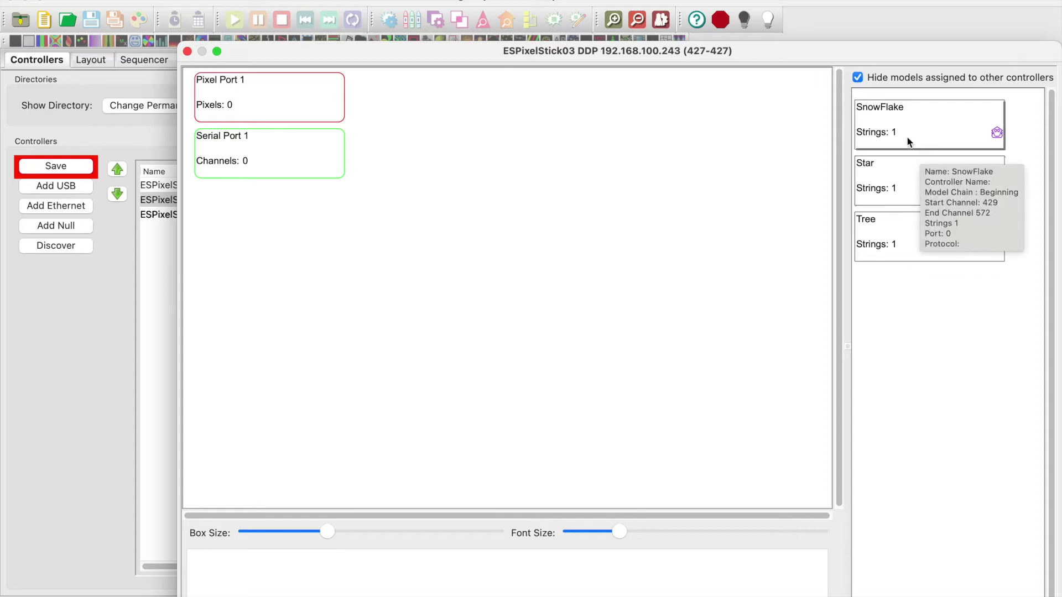
left_click_drag(882, 229, 343, 94)
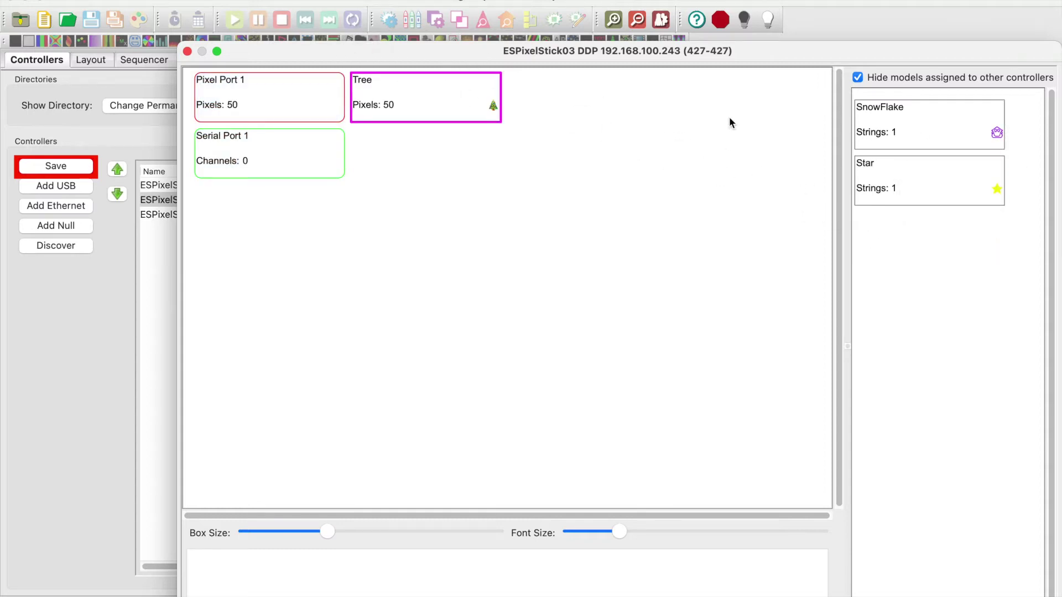
left_click_drag(862, 171, 492, 98)
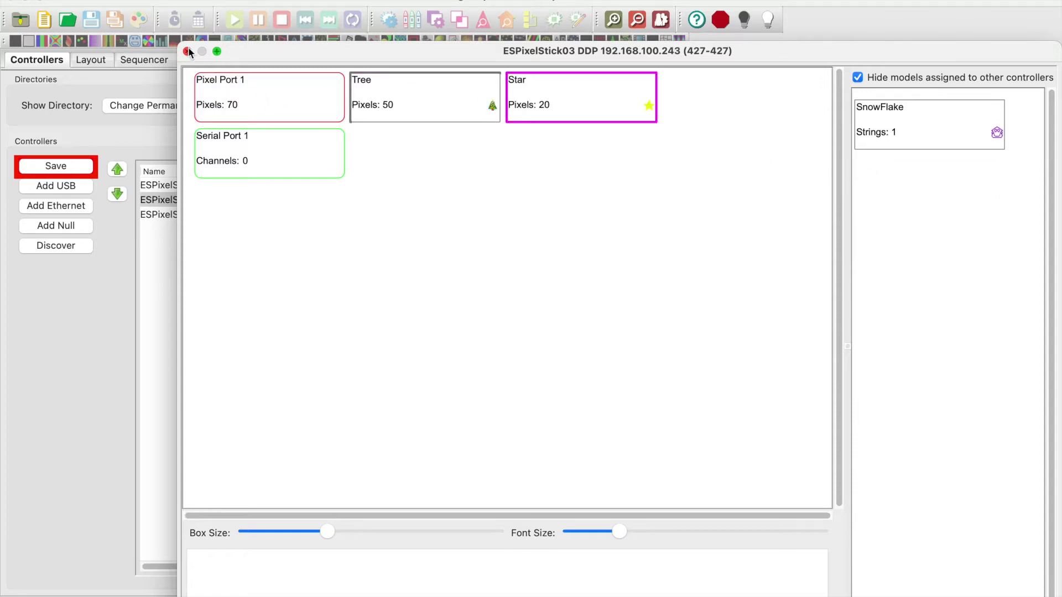
left_click(187, 52)
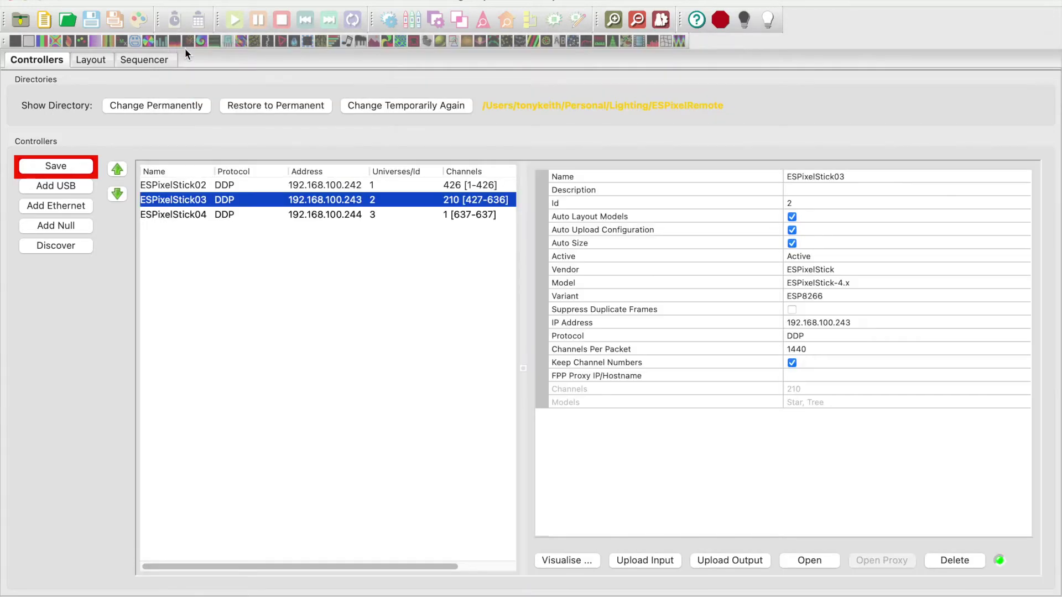
Step: Assign SnowFlake to ESPixelStick04's Pixel Port 1 and save the controller setup
left_click(223, 215, "shift")
left_click(223, 215)
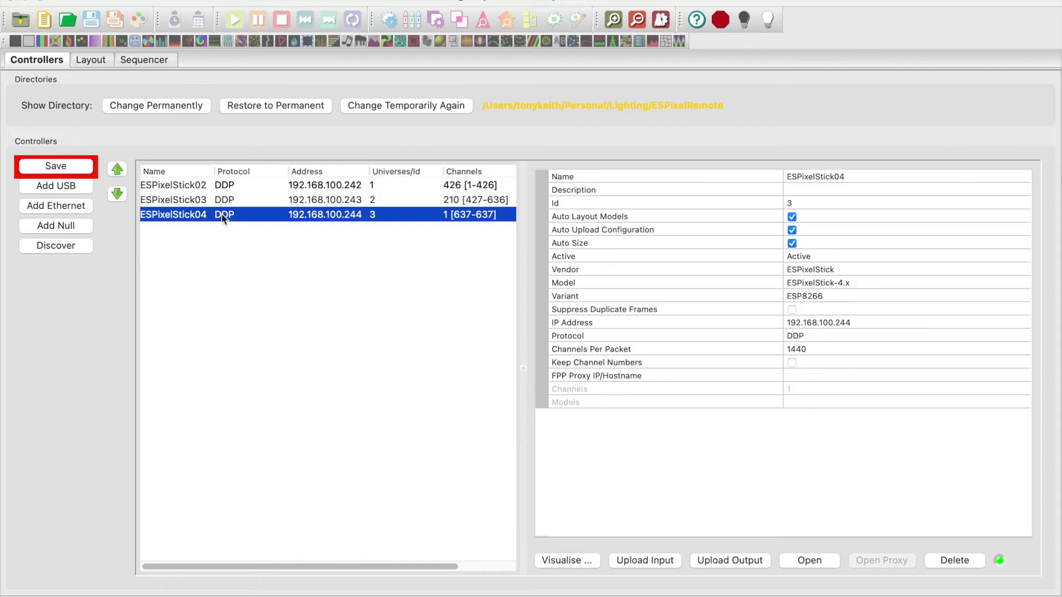
left_click(581, 560)
left_click_drag(921, 118, 344, 84)
left_click(187, 51)
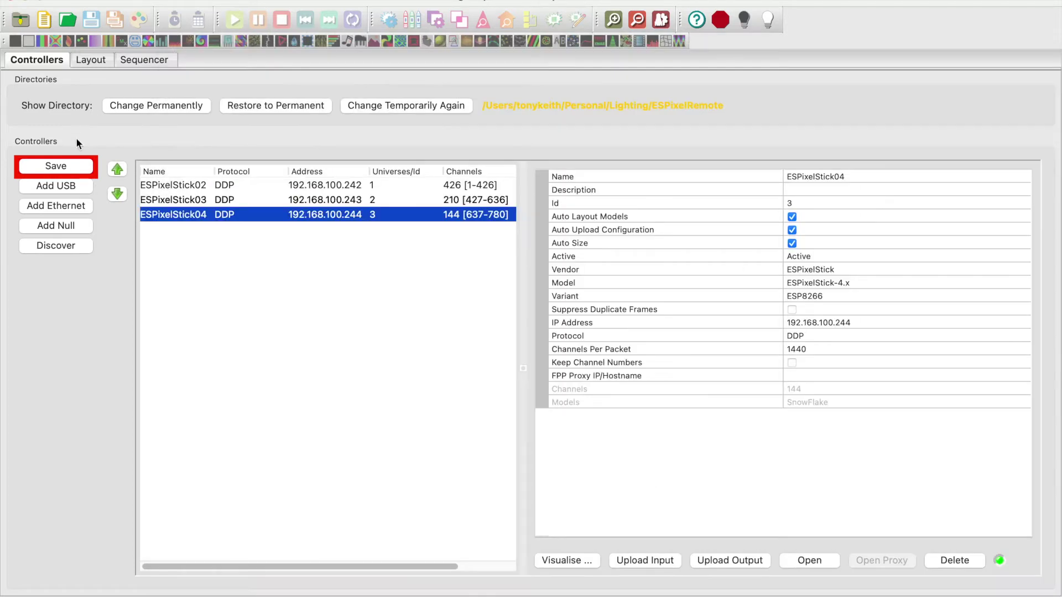
left_click(61, 166)
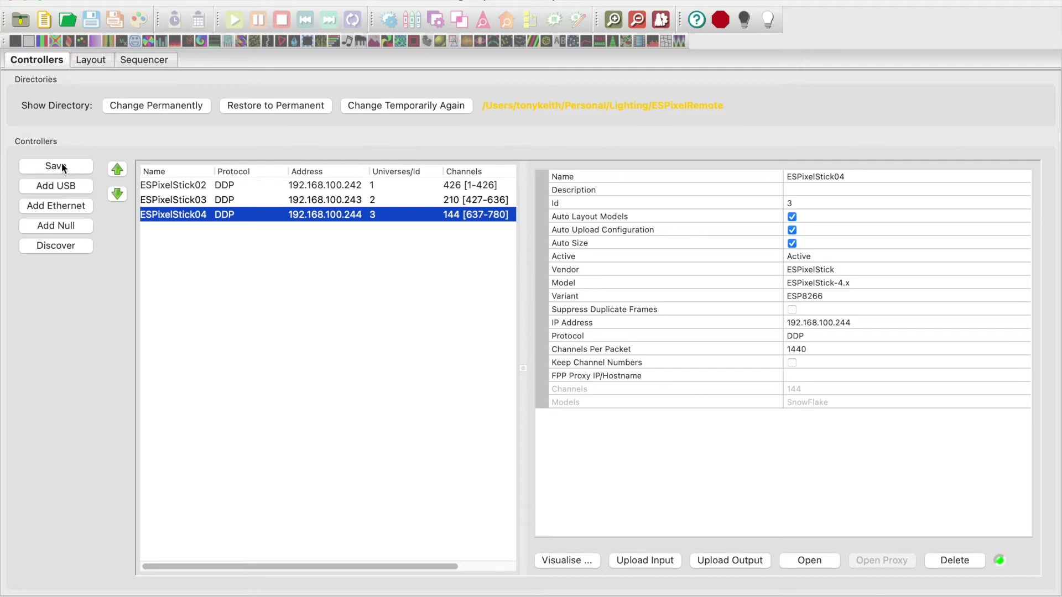
Step: Upload the output configuration to ESPixelStick02, then ESPixelStick03, then ESPixelStick04
left_click(322, 183, "super")
left_click(314, 215)
left_click(314, 187)
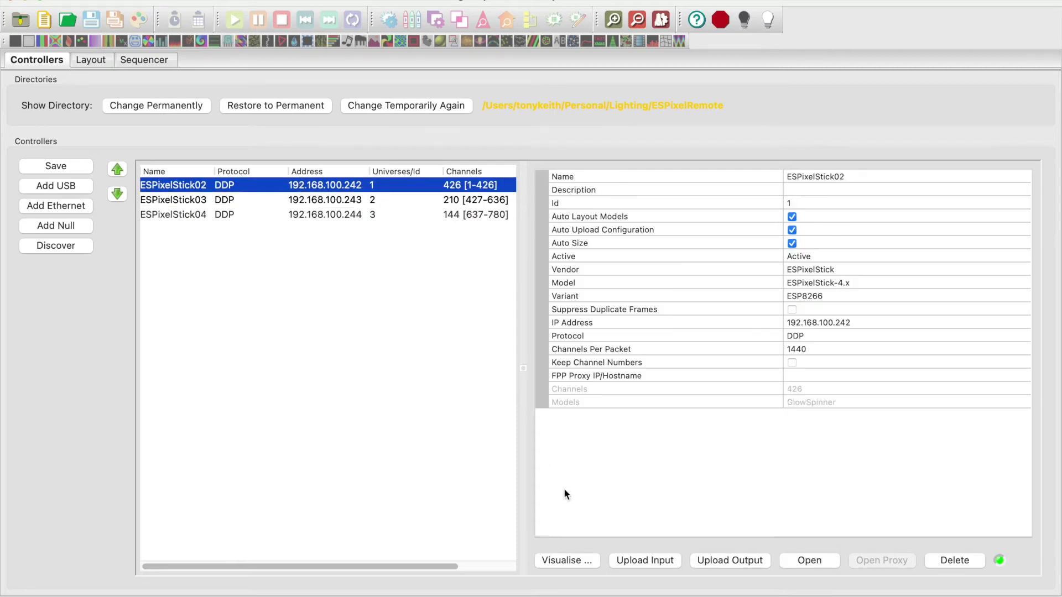
left_click(739, 559)
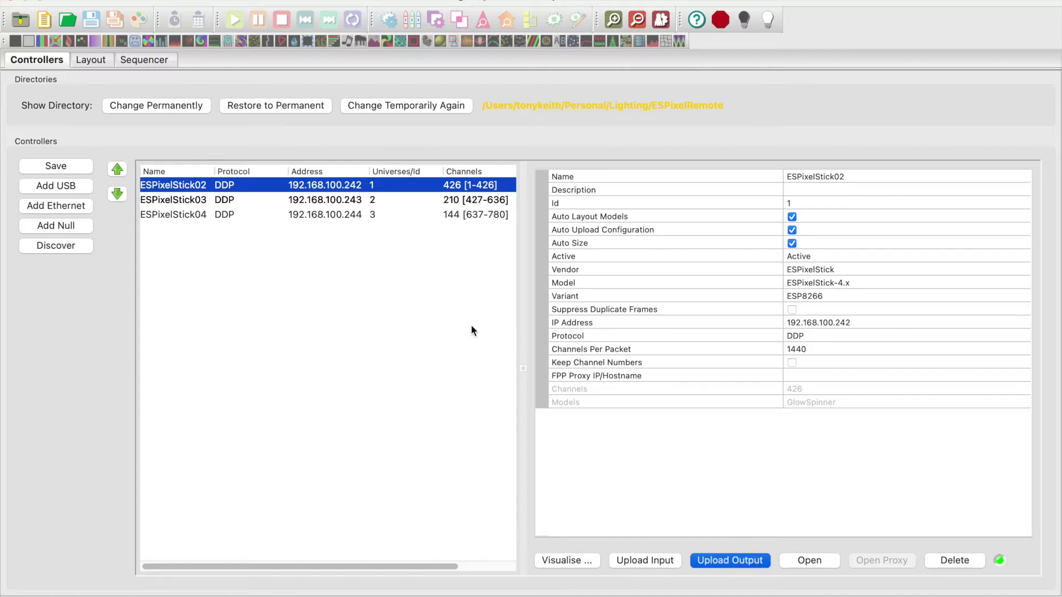
left_click(339, 201)
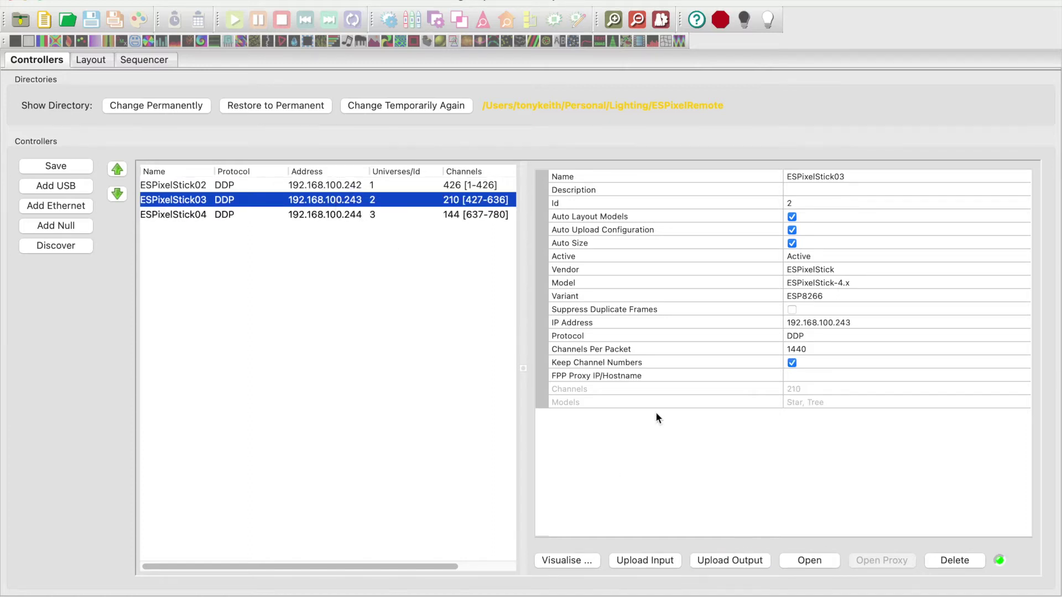
left_click(732, 565)
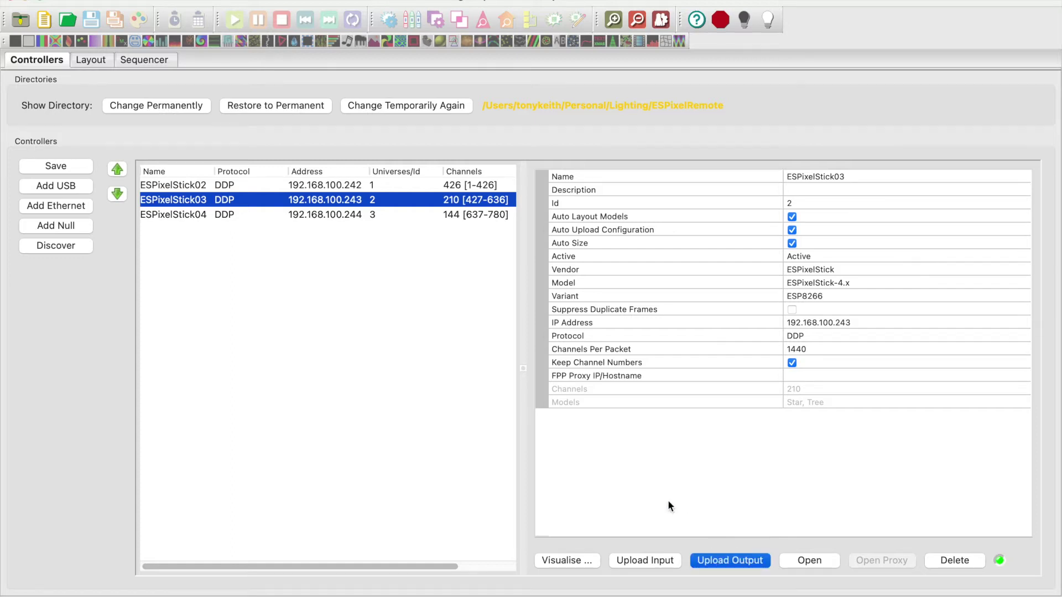
left_click(334, 214)
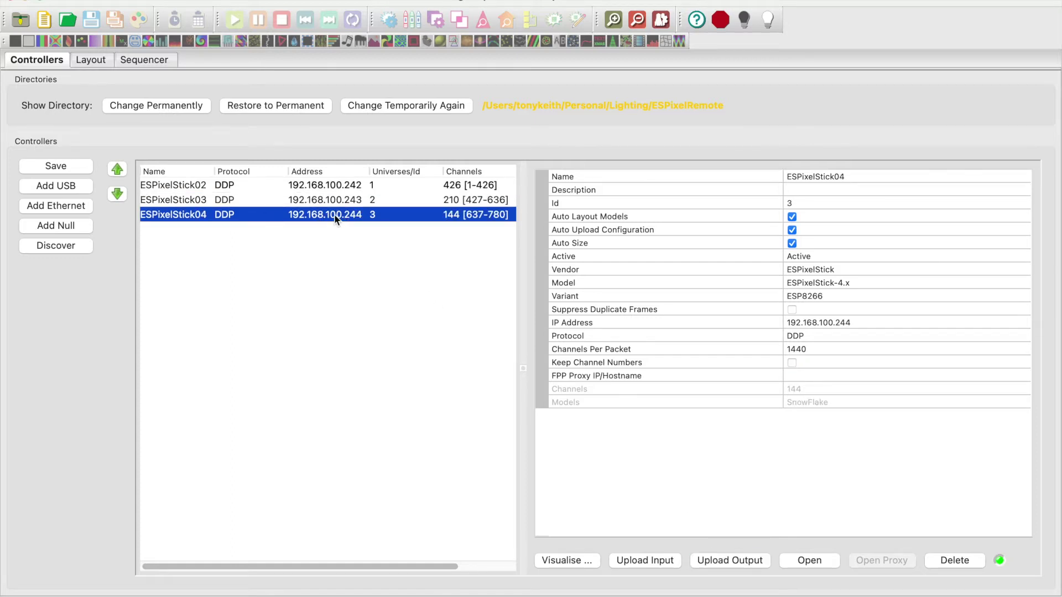
left_click(727, 563)
Step: Create a new 20fps Animation sequence, with no music, in the Sequencer
left_click(138, 61)
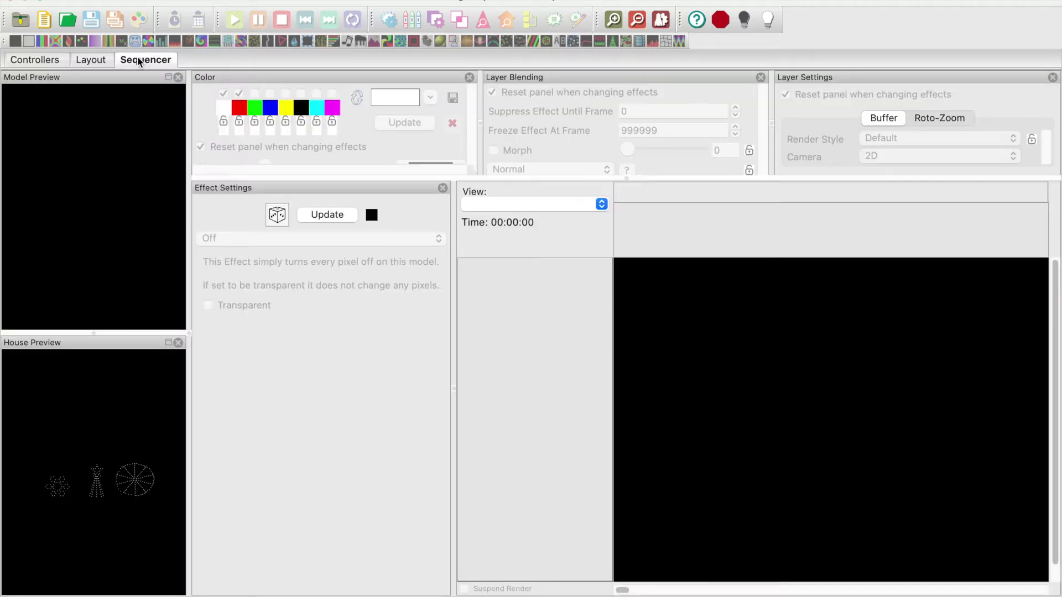
left_click(44, 19)
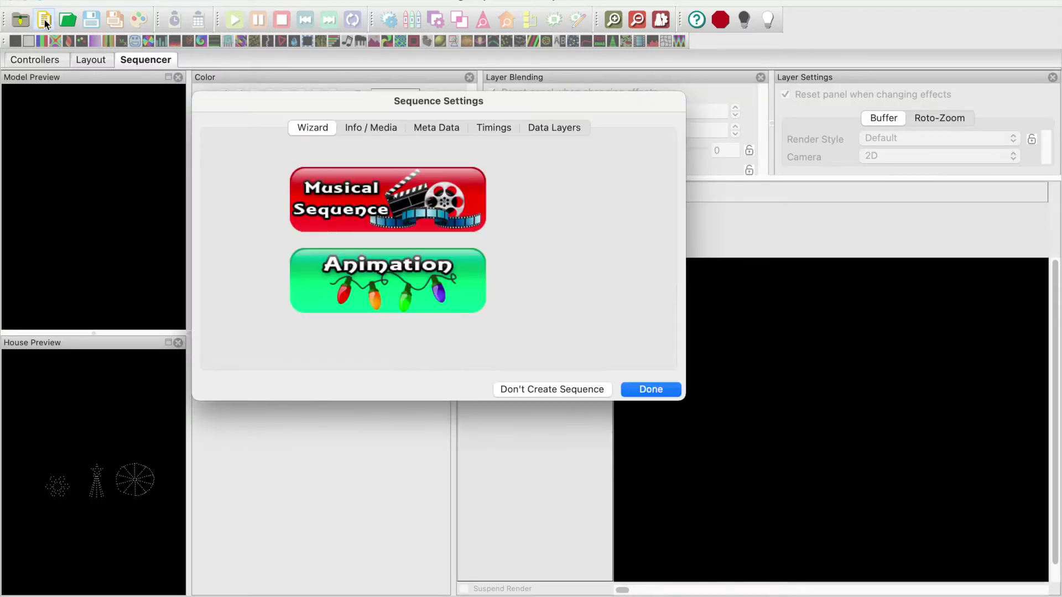
left_click(358, 272)
left_click(369, 224)
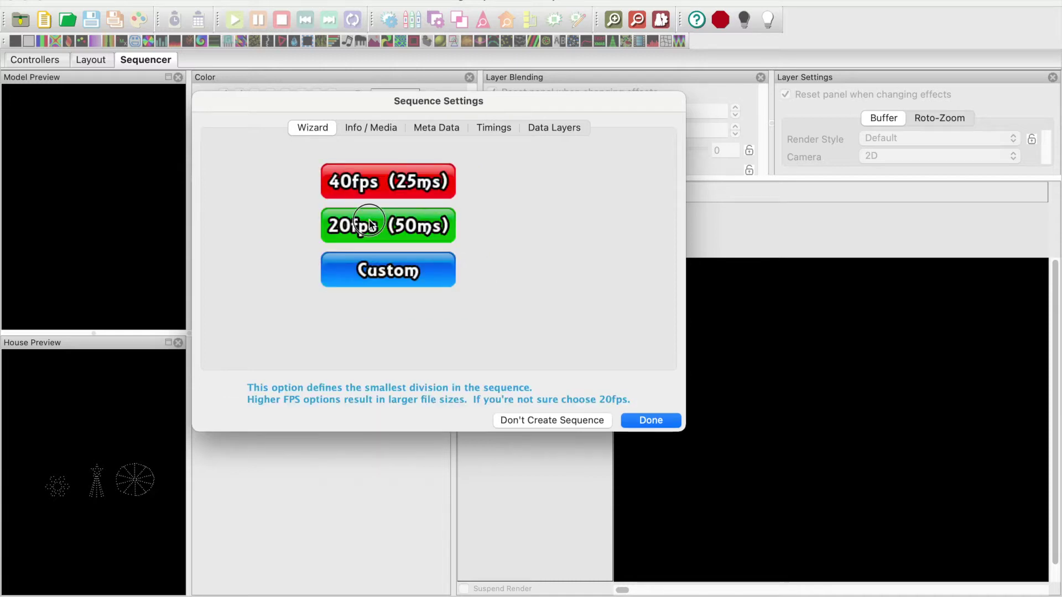
left_click(651, 420)
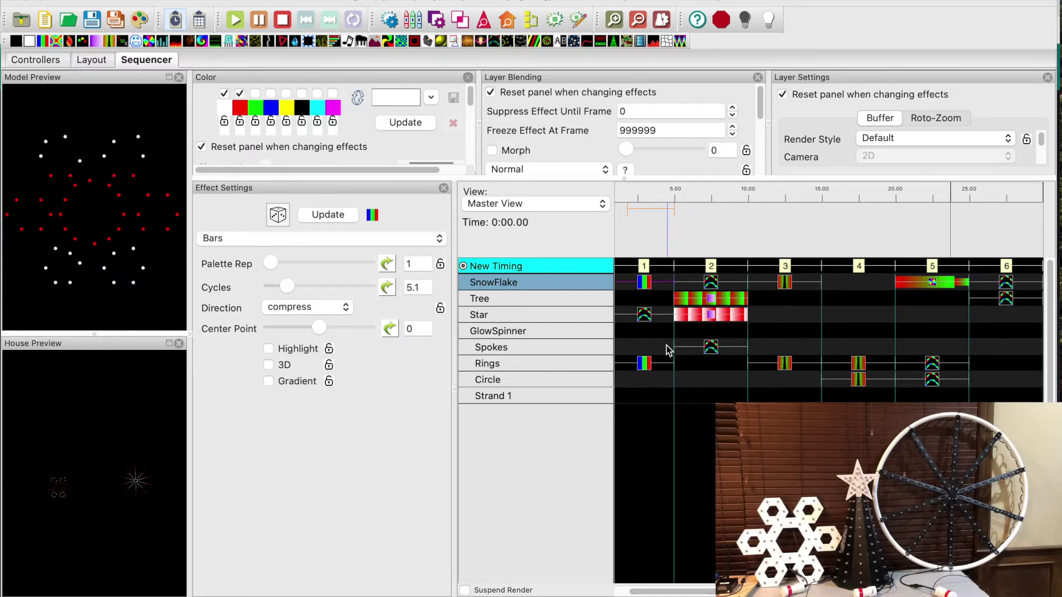
Step: Turn on Output to Lights and play the Spokes, SnowFlake and Rings effects at markers 2–6
left_click(768, 21)
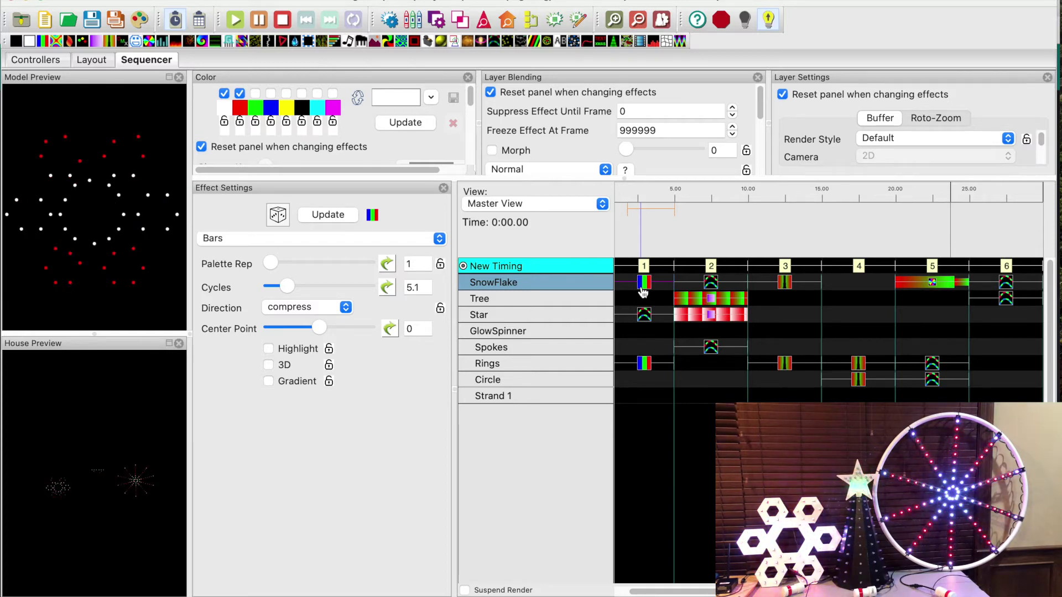
left_click(710, 347)
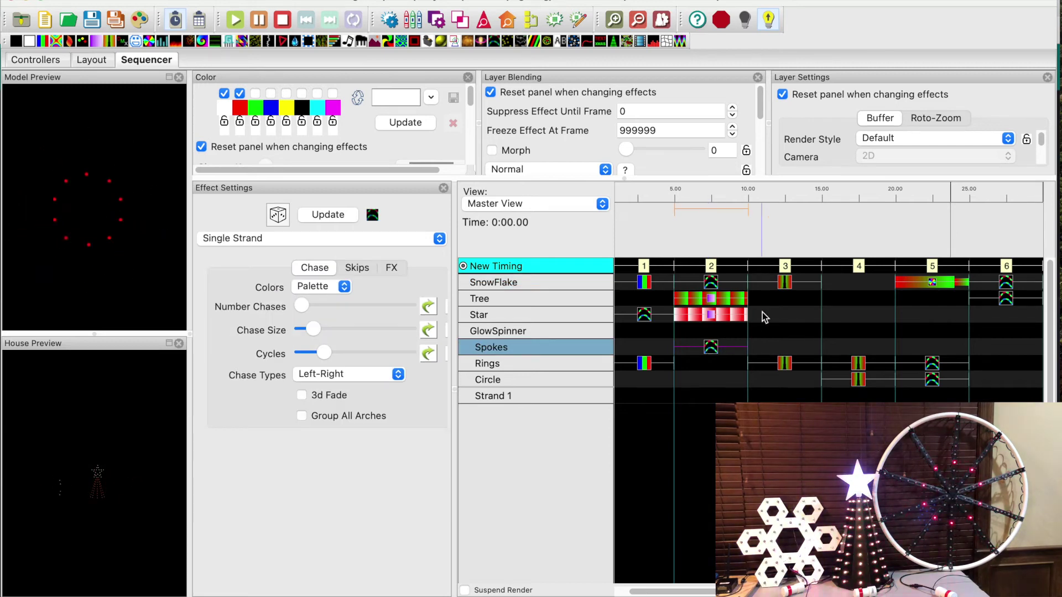
left_click(786, 286)
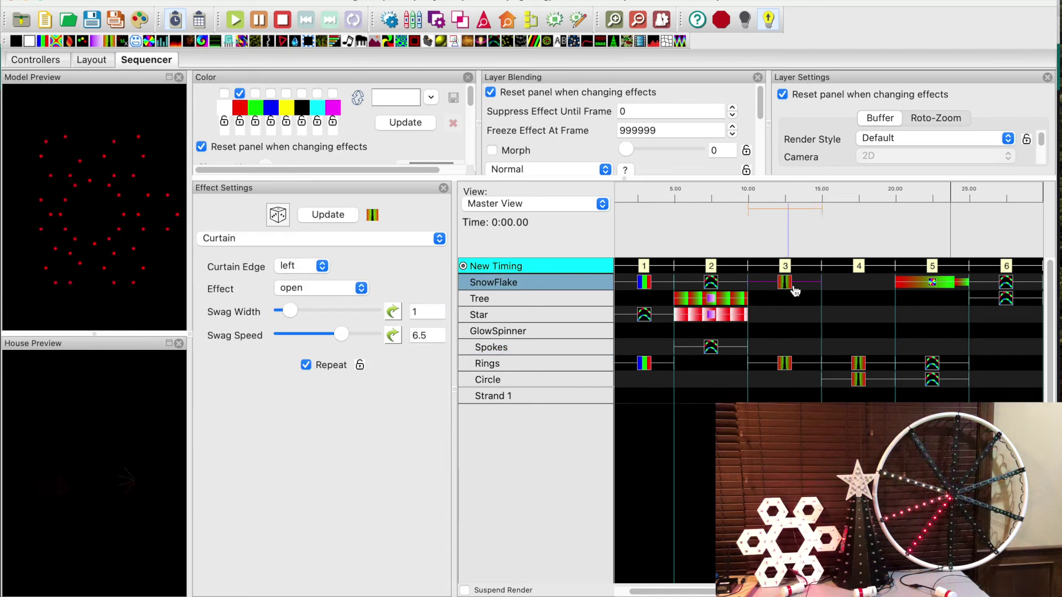
left_click(858, 365)
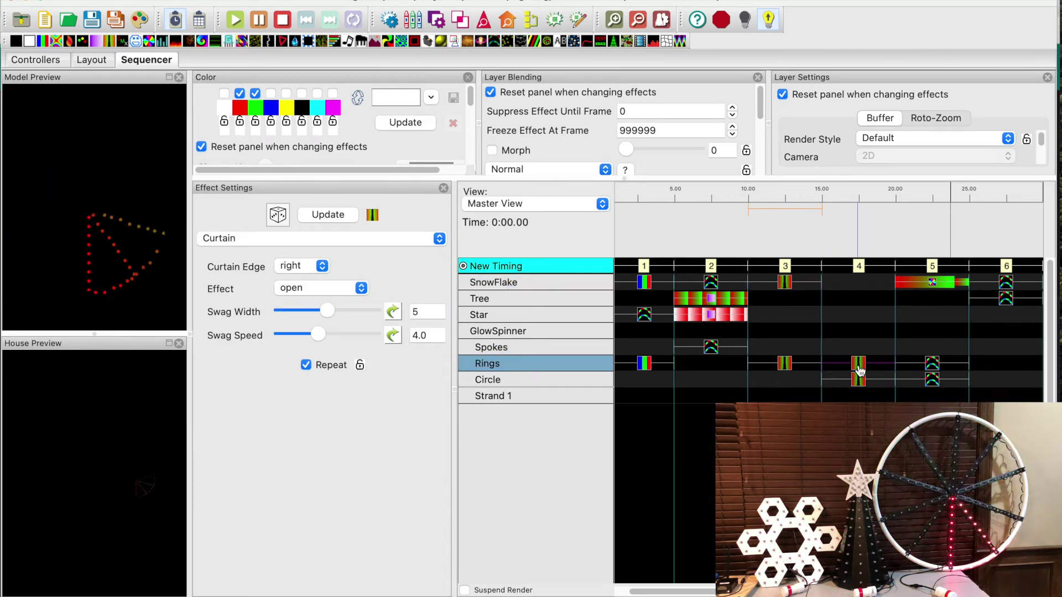
left_click(858, 369)
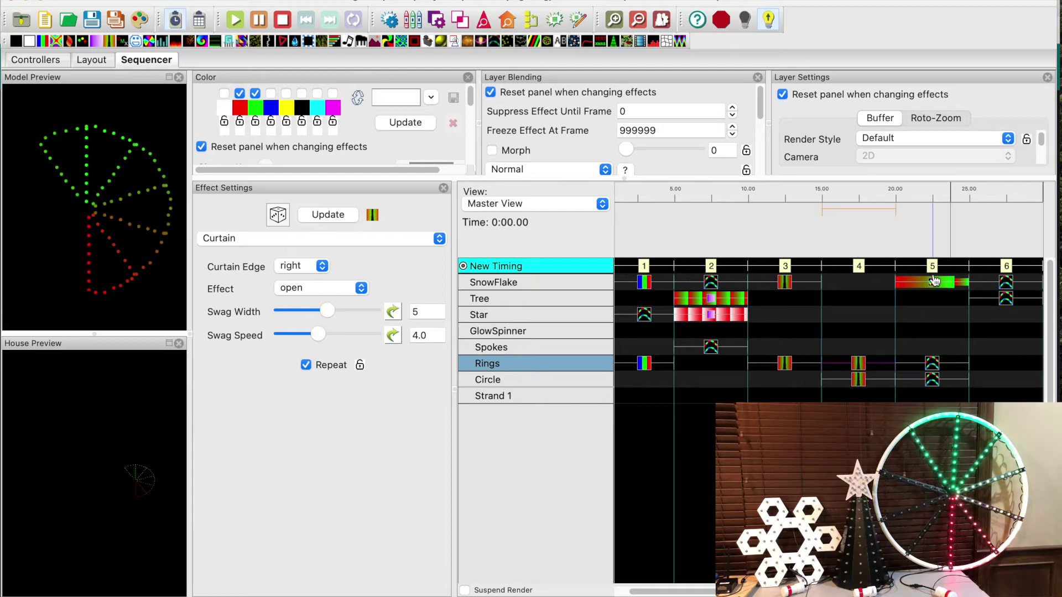
left_click(934, 282)
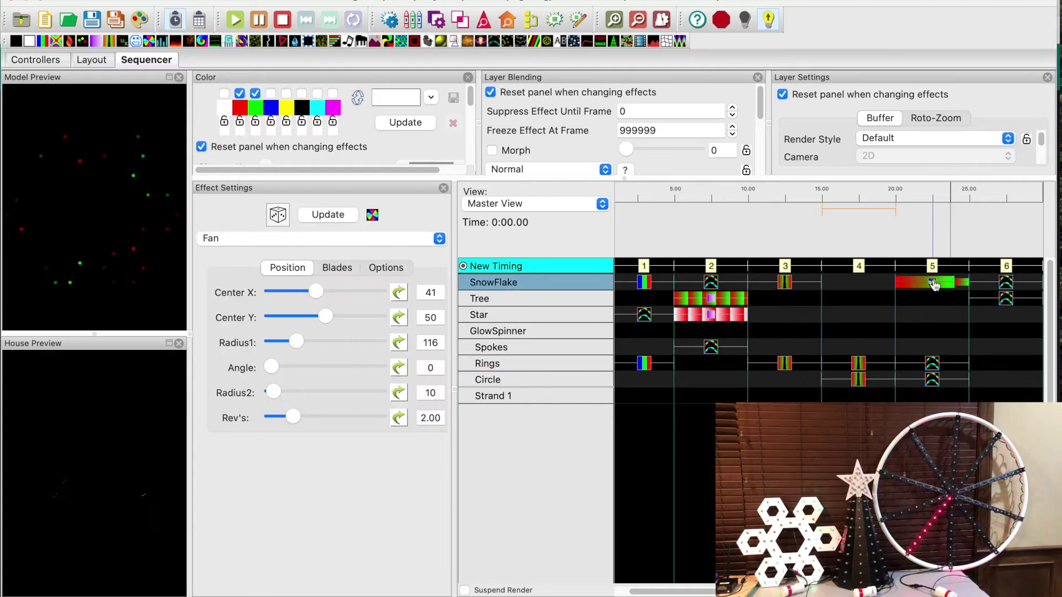
left_click(1005, 283)
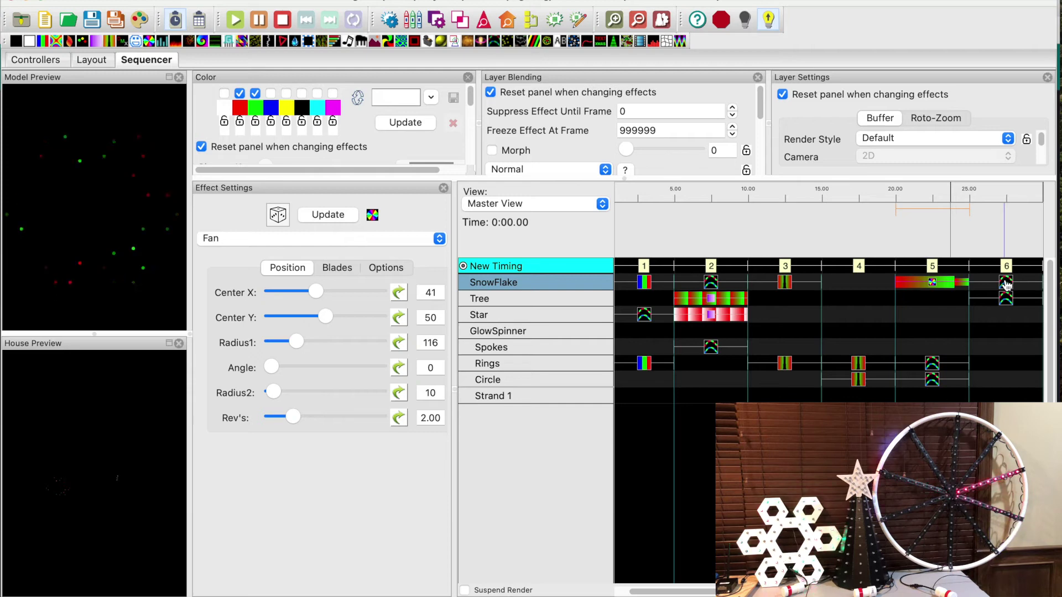
left_click(1005, 284)
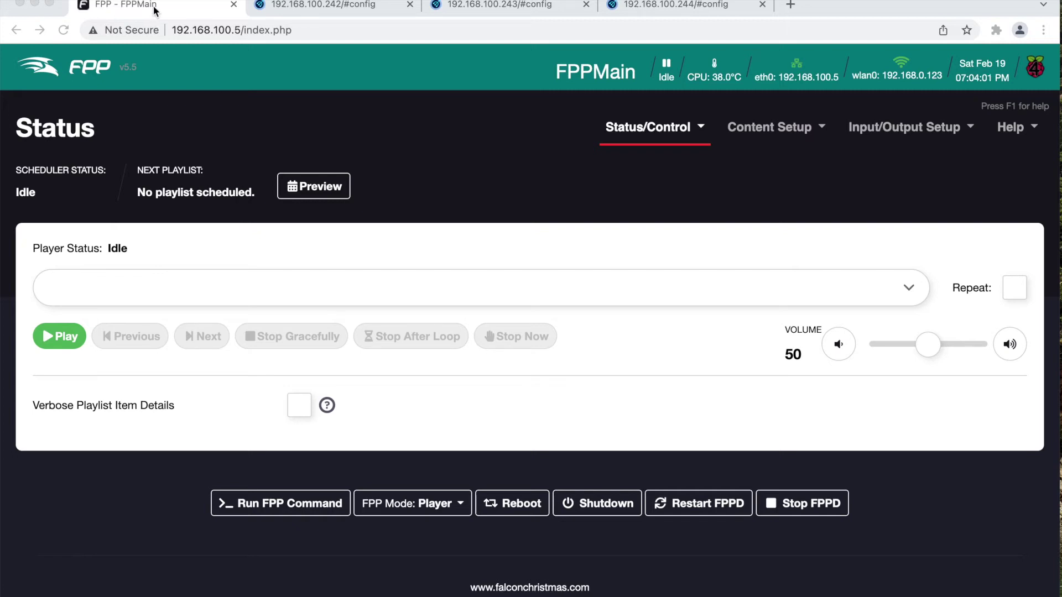
Step: View FPP's MultiSync page, then switch to the ESPixelStick02 configuration page
left_click(625, 128)
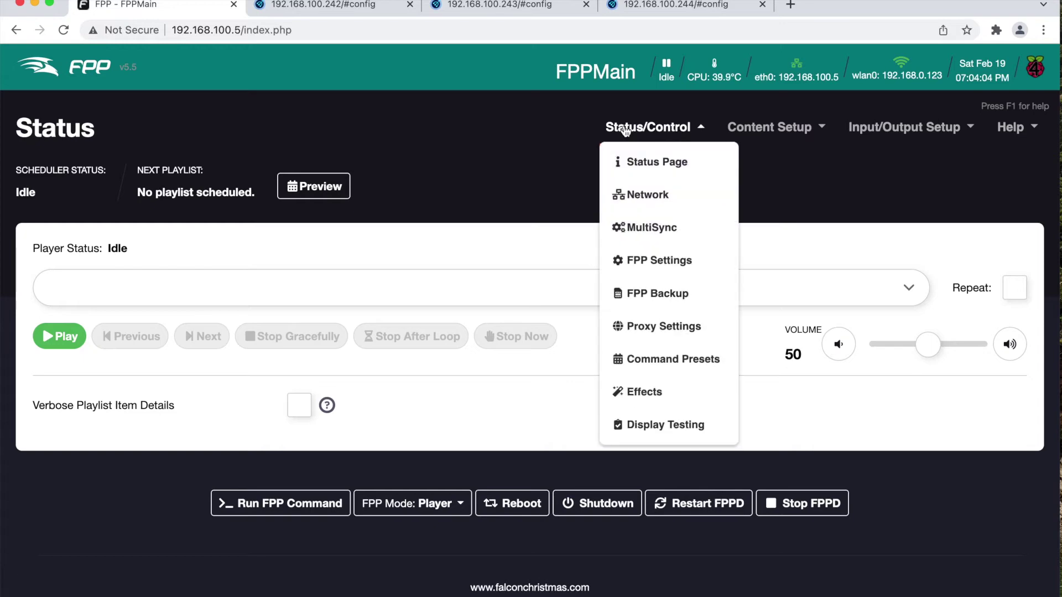
left_click(636, 228)
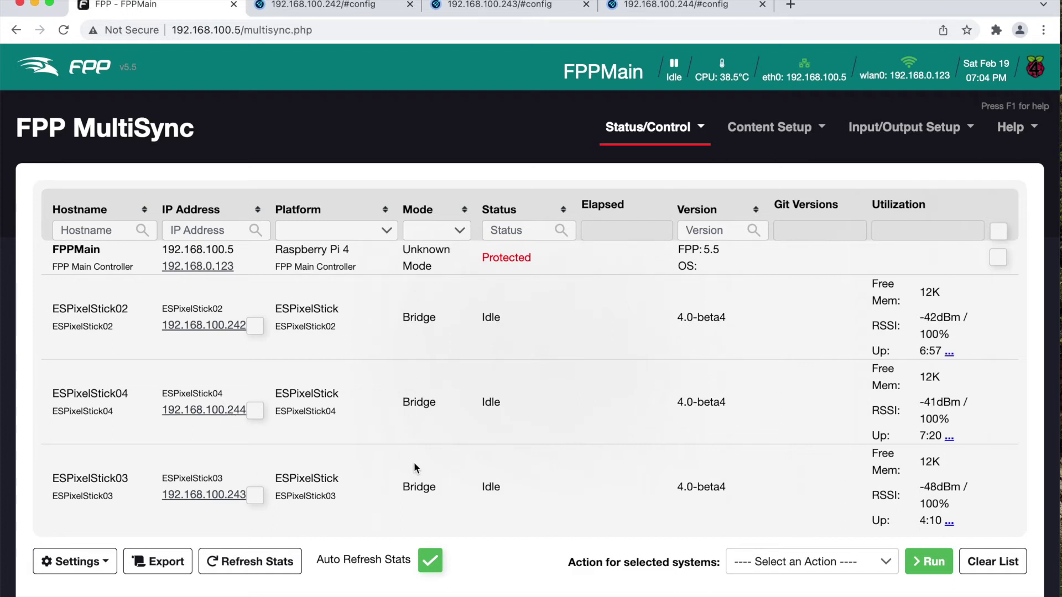
left_click(367, 8)
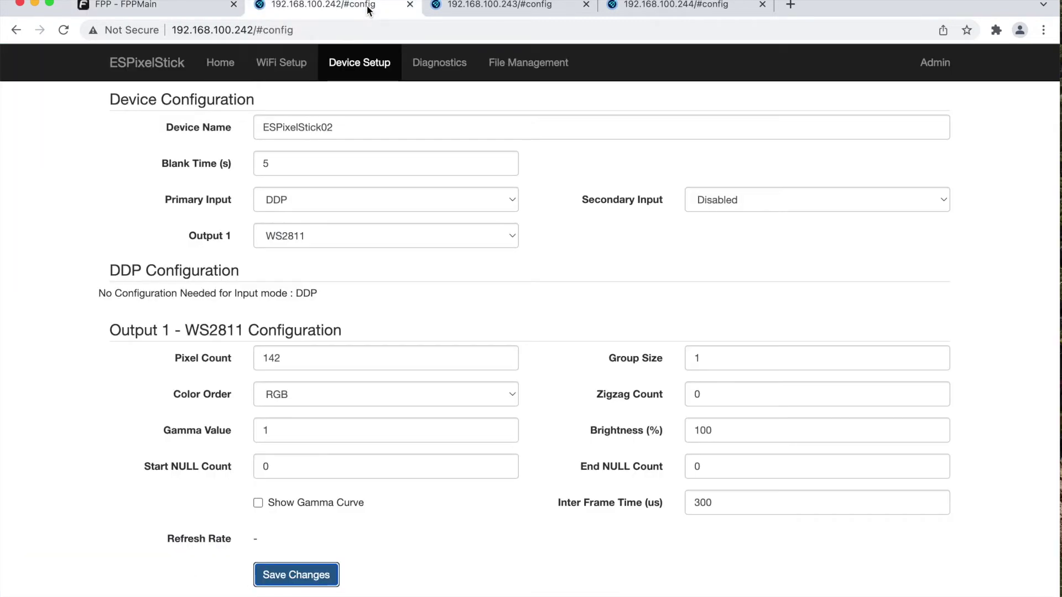
Step: Set Secondary Input to FPP Remote on ESPixelStick02 and ESPixelStick03, saving each
left_click(711, 202)
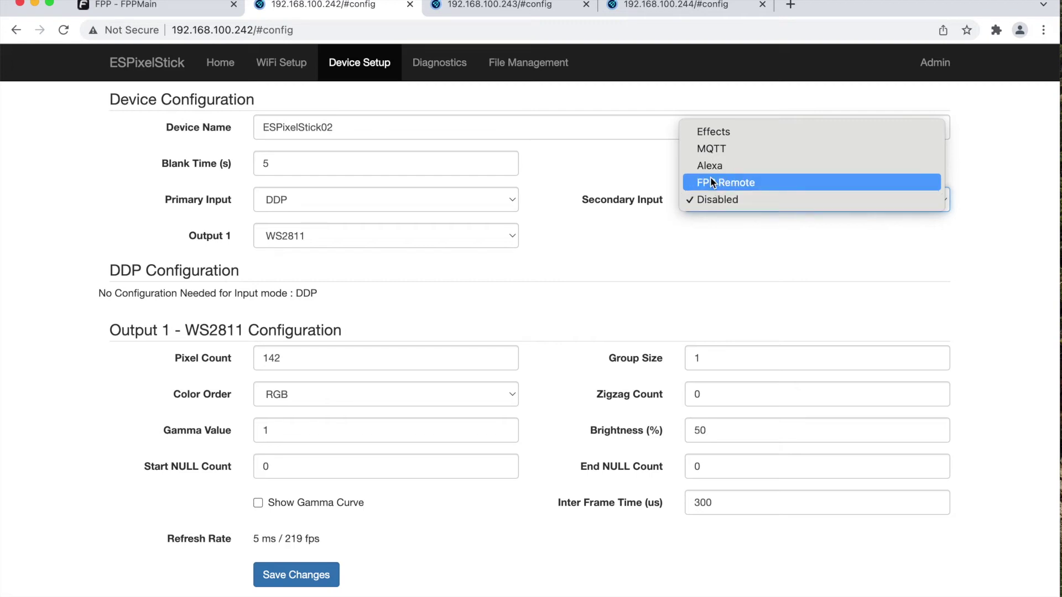
left_click(713, 187)
scroll(324, 550, "down", 2)
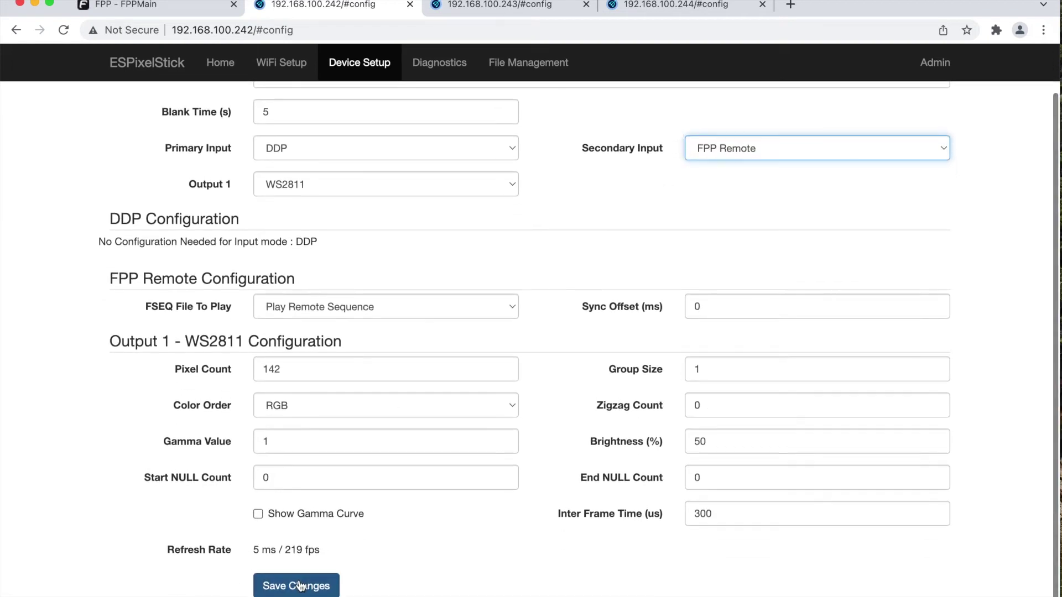
left_click(310, 585)
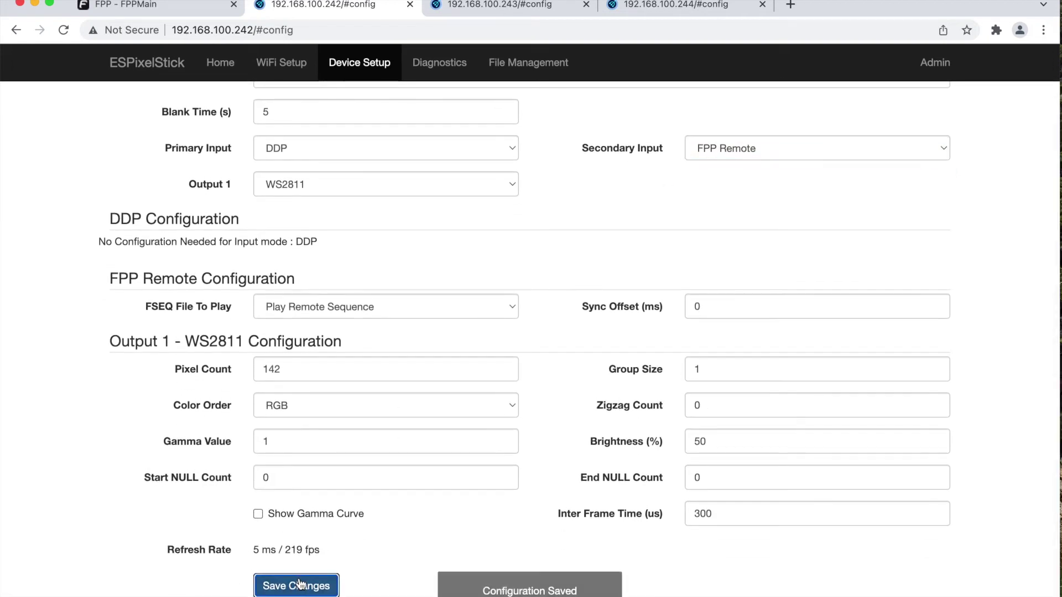
left_click(518, 6)
left_click(757, 194)
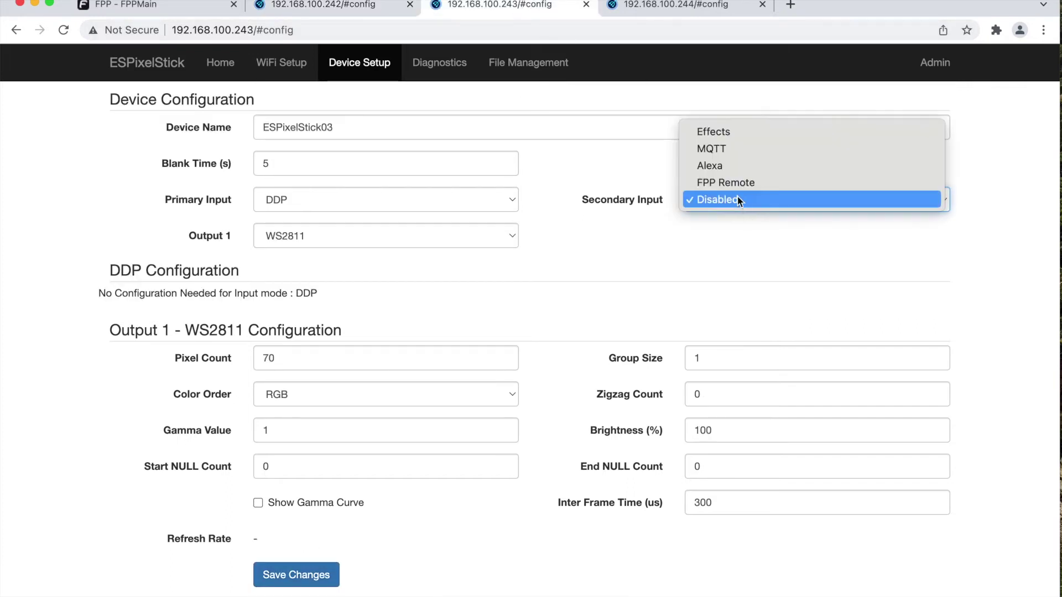
left_click(736, 184)
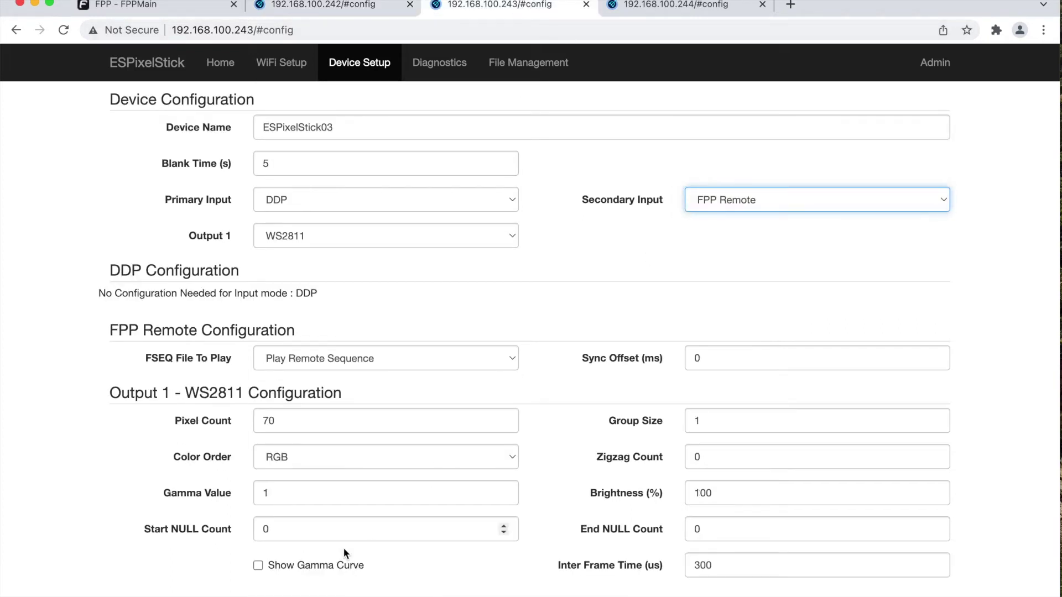
scroll(338, 548, "down", 2)
left_click(310, 590)
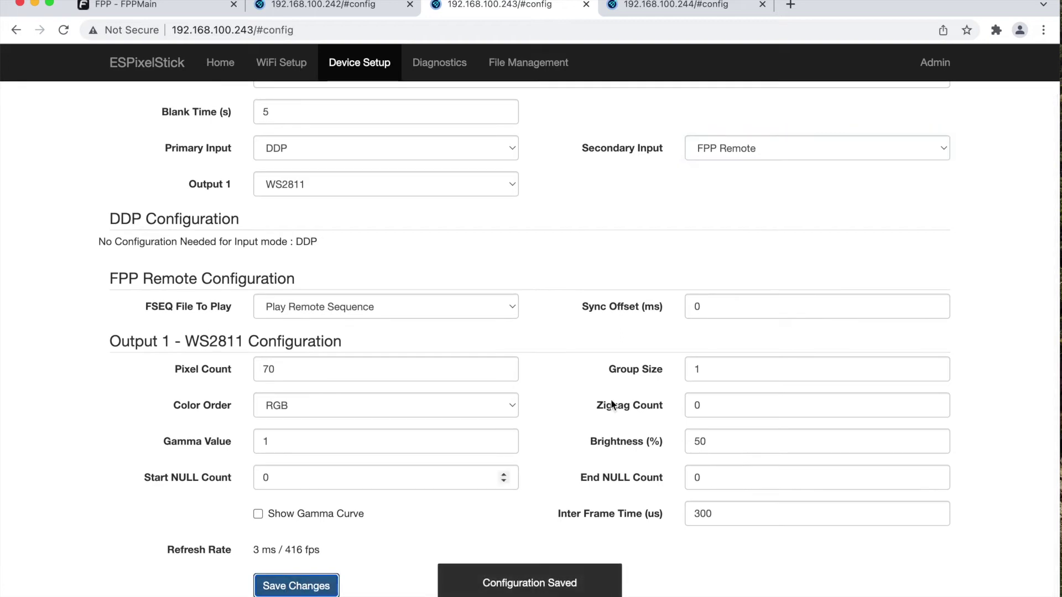
Step: Set ESPixelStick04's Secondary Input to FPP Remote and save, then recheck the others and return to MultiSync
left_click(675, 7)
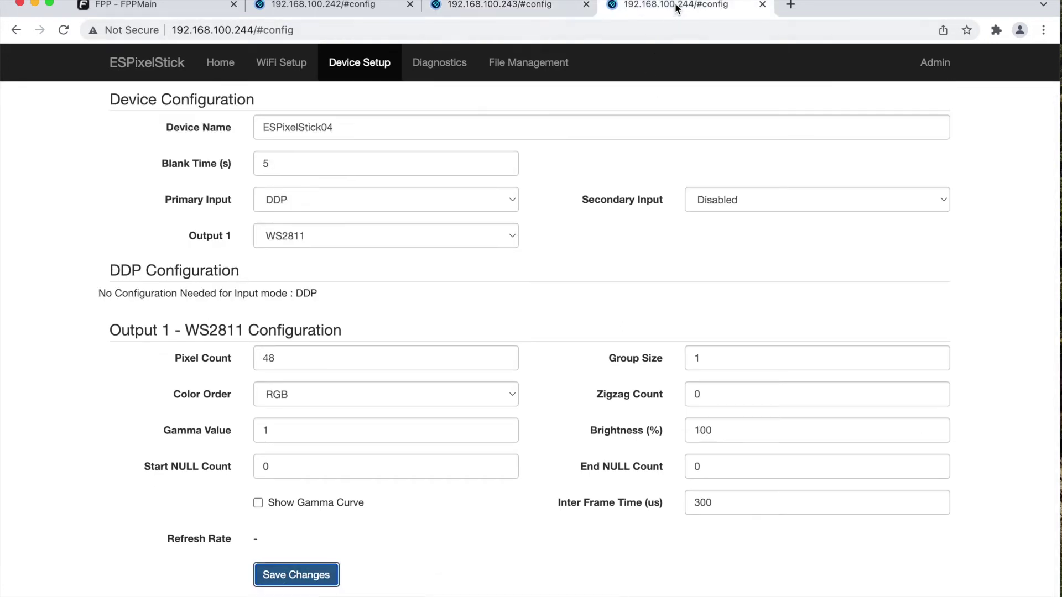
left_click(745, 193)
left_click(728, 178)
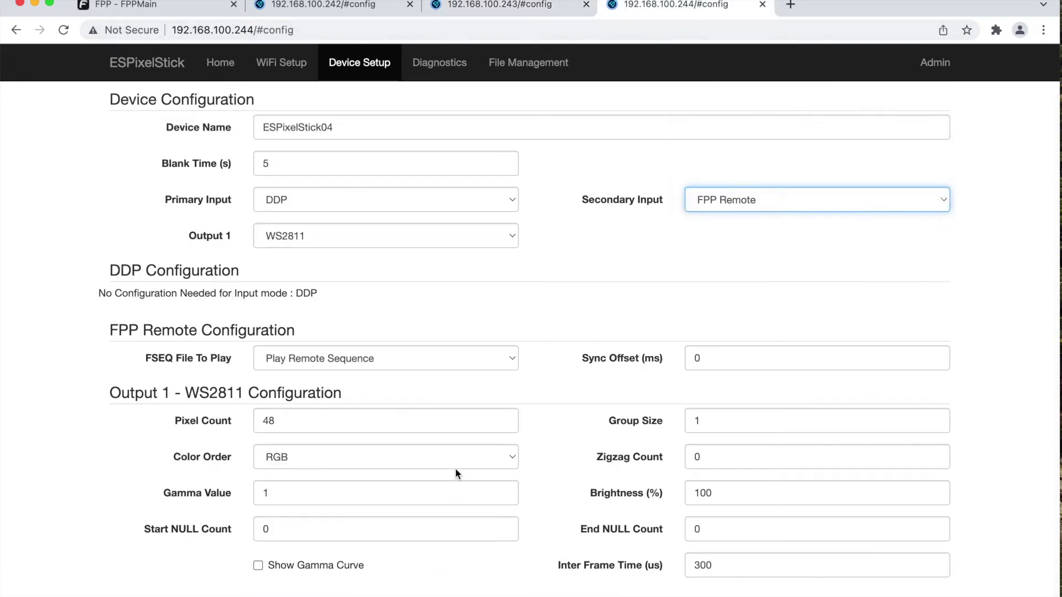
scroll(343, 572, "down", 2)
left_click(306, 585)
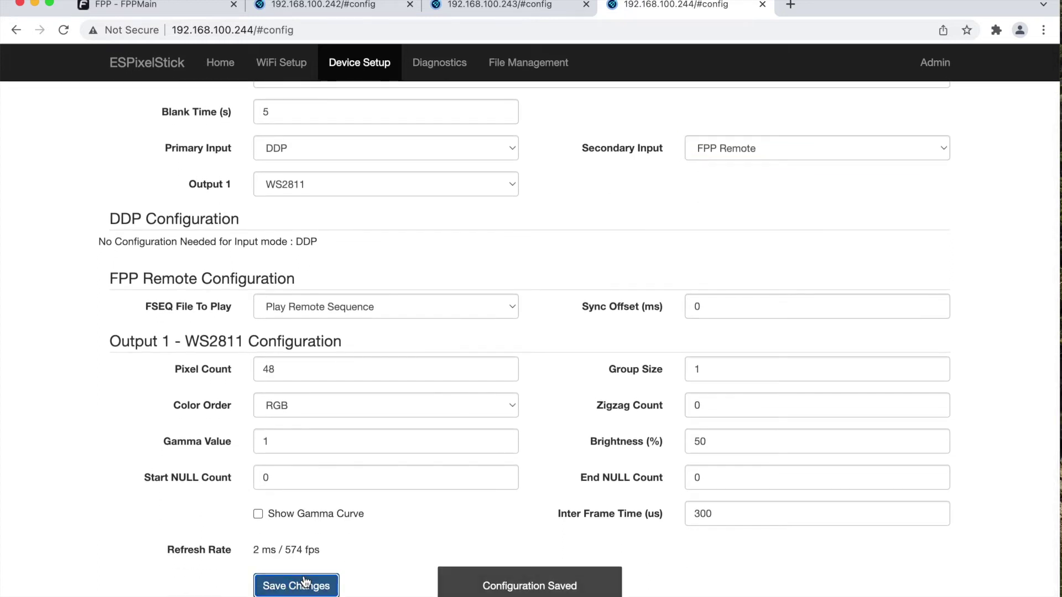
left_click(500, 6)
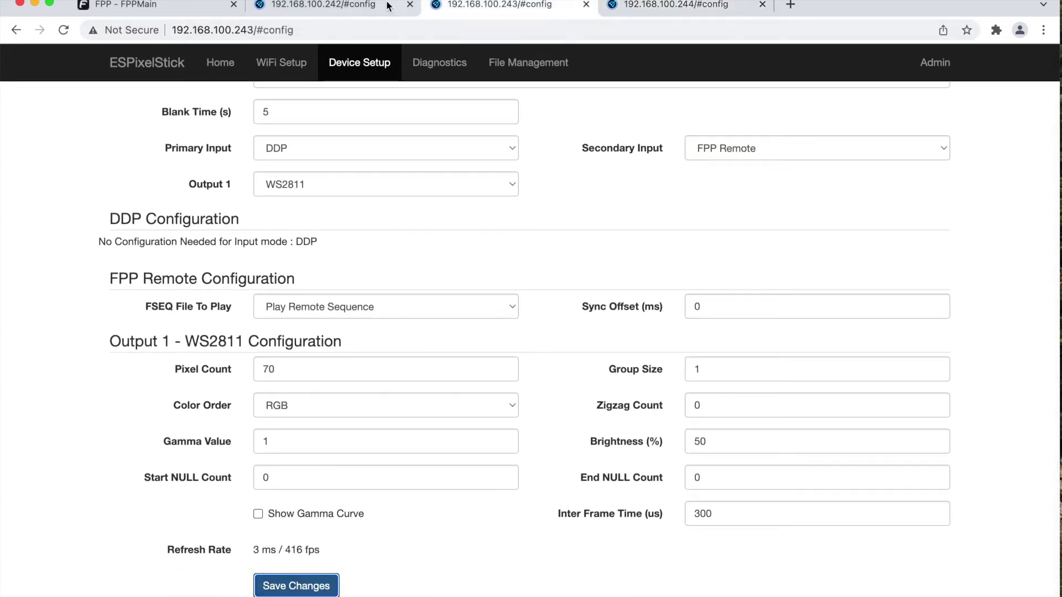
left_click(339, 10)
left_click(176, 4)
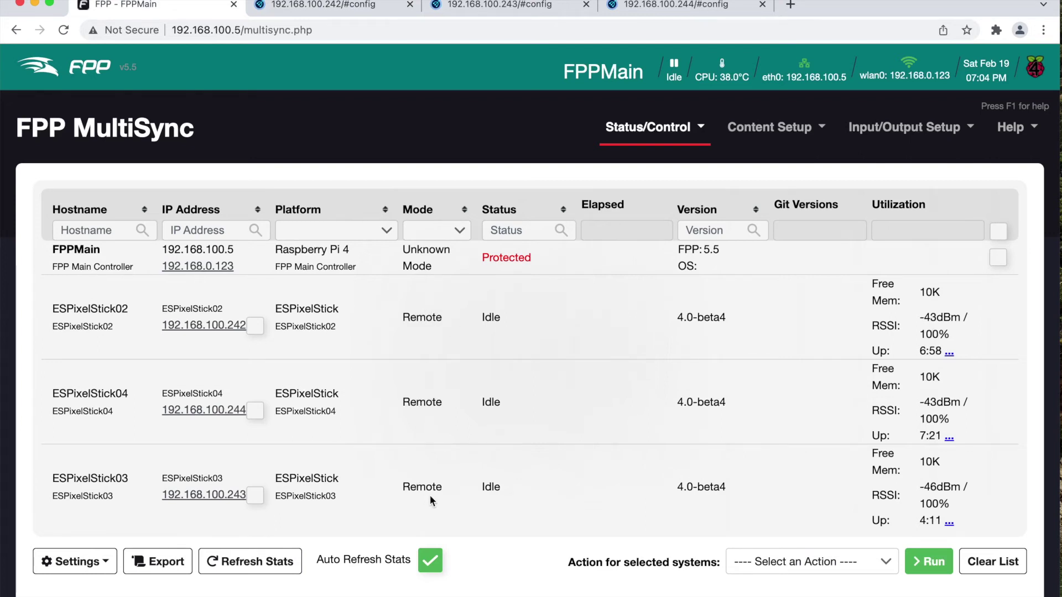
Step: Bring the xLights sequencer back to the front from the Dock
mouse_move(430, 594)
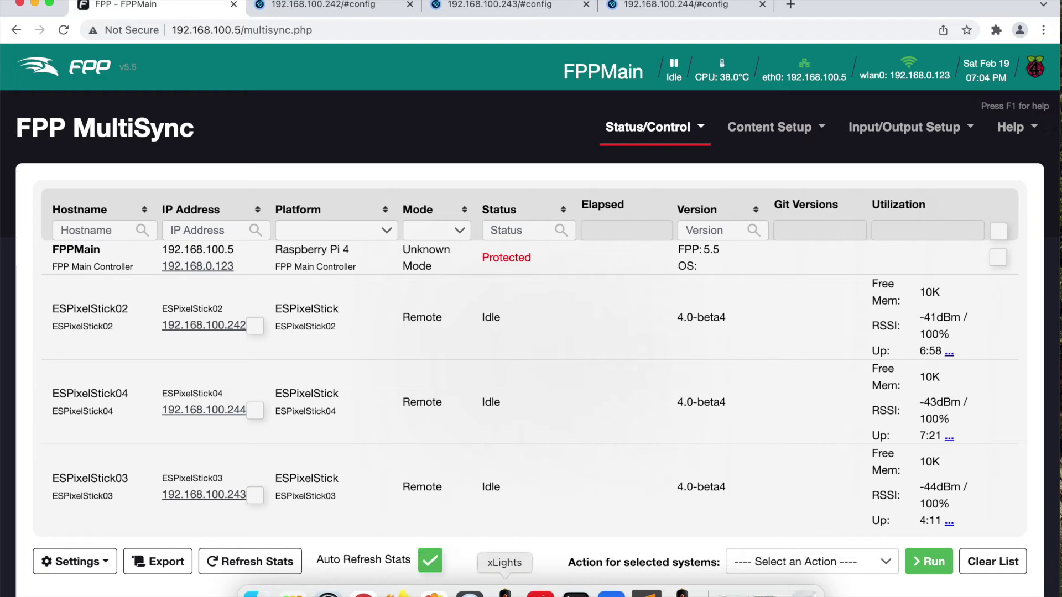
left_click(504, 591)
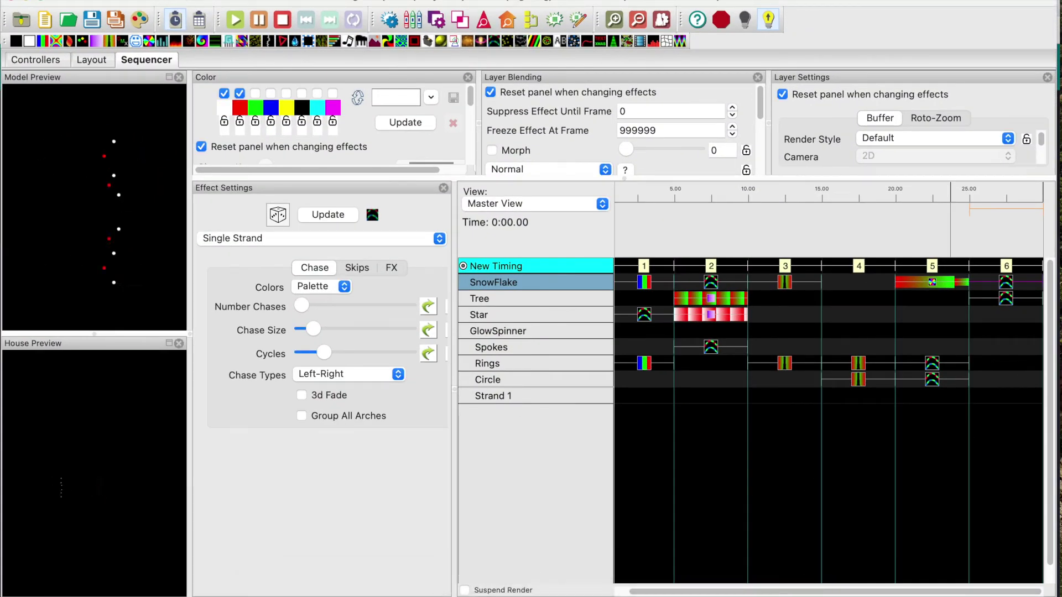
Step: Upload ESPixelRemote.fseq to the three ESPixelSticks and FPPMain through FPP Connect
left_click(163, 1)
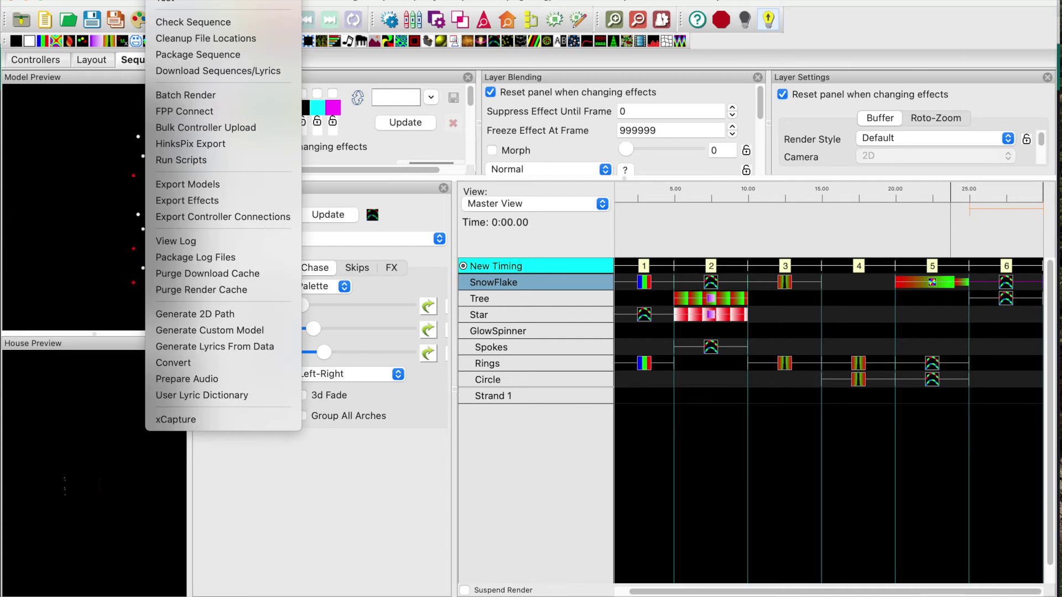
left_click(193, 114)
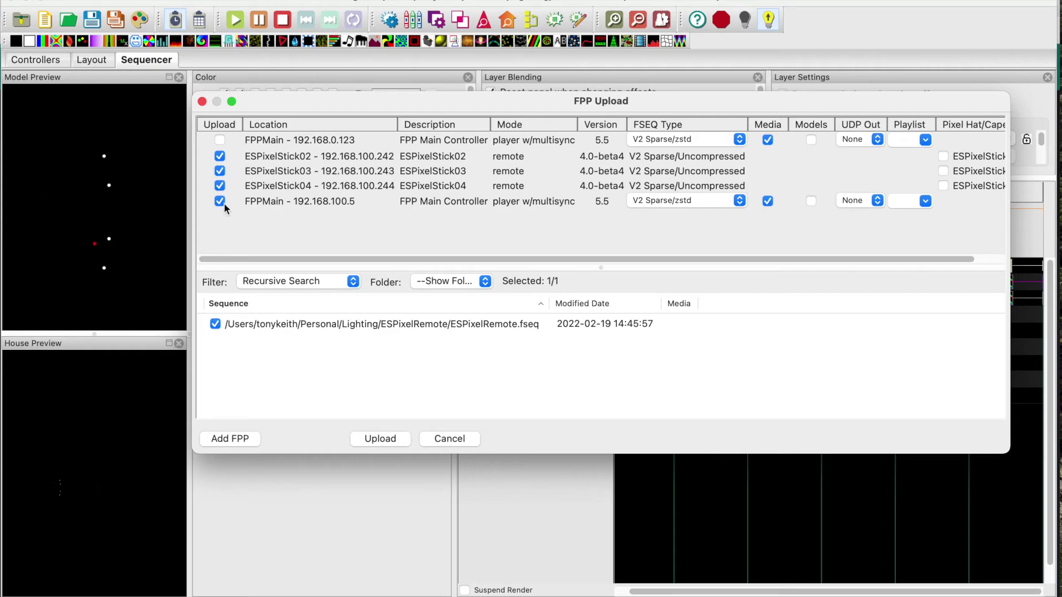
left_click(381, 437)
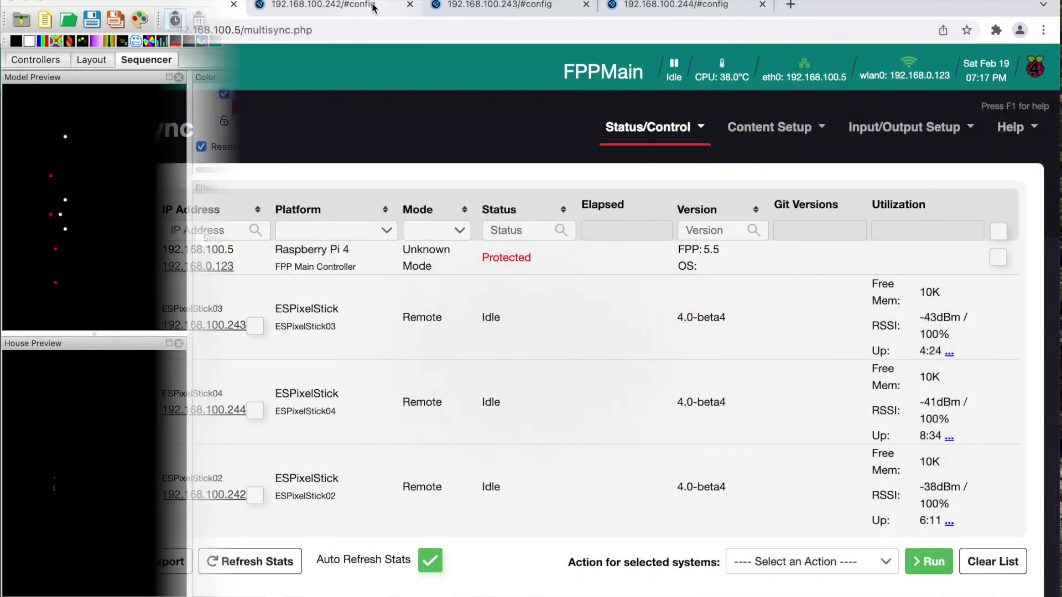
Step: Verify ESPixelRemote.fseq is stored on the .242, .243 and .244 sticks, then return to FPPMain
left_click(372, 6)
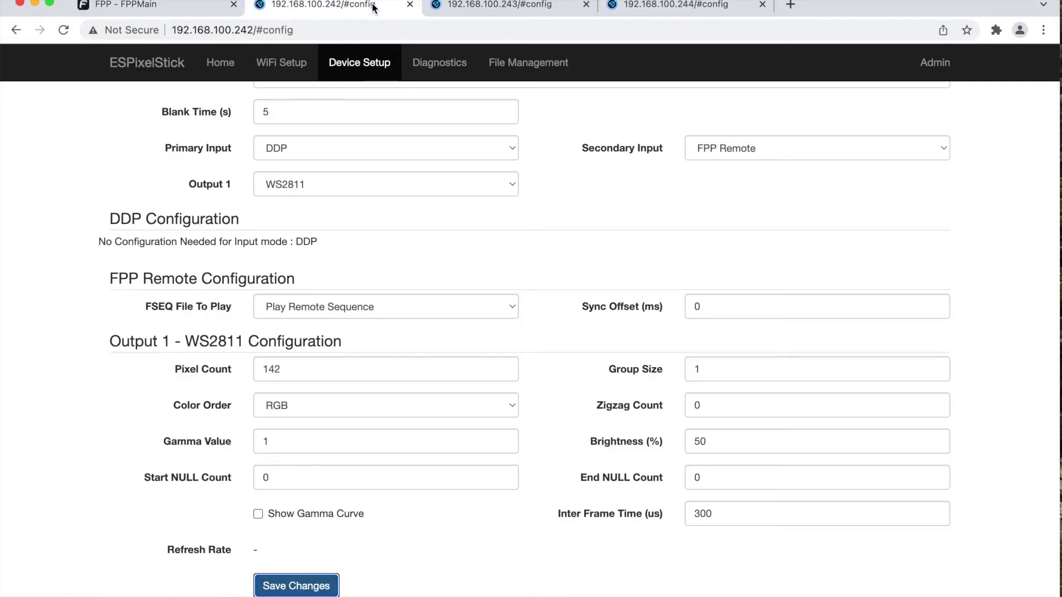
left_click(517, 64)
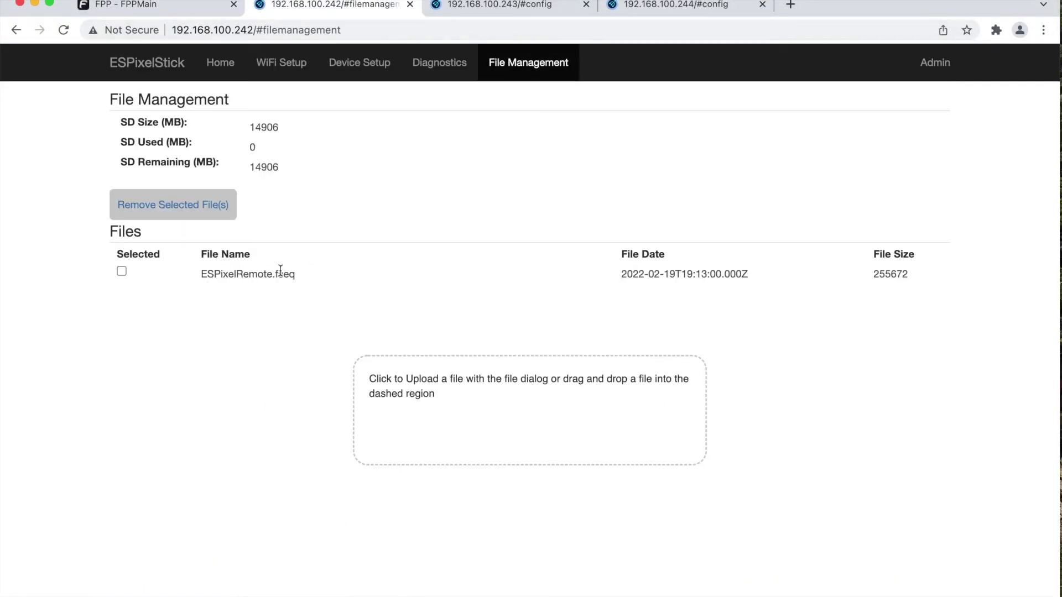
left_click(508, 6)
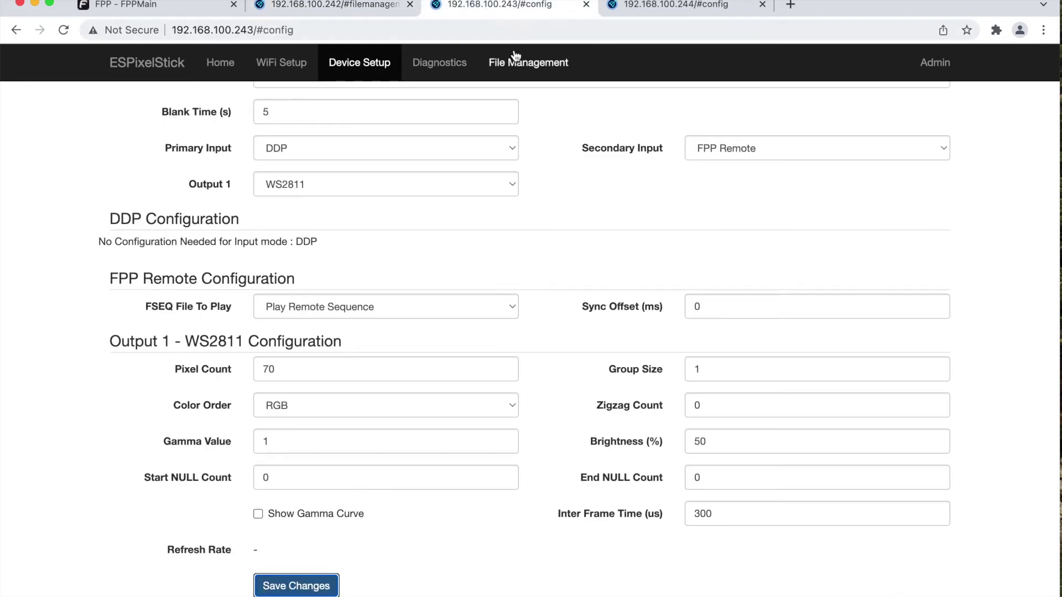
left_click(515, 64)
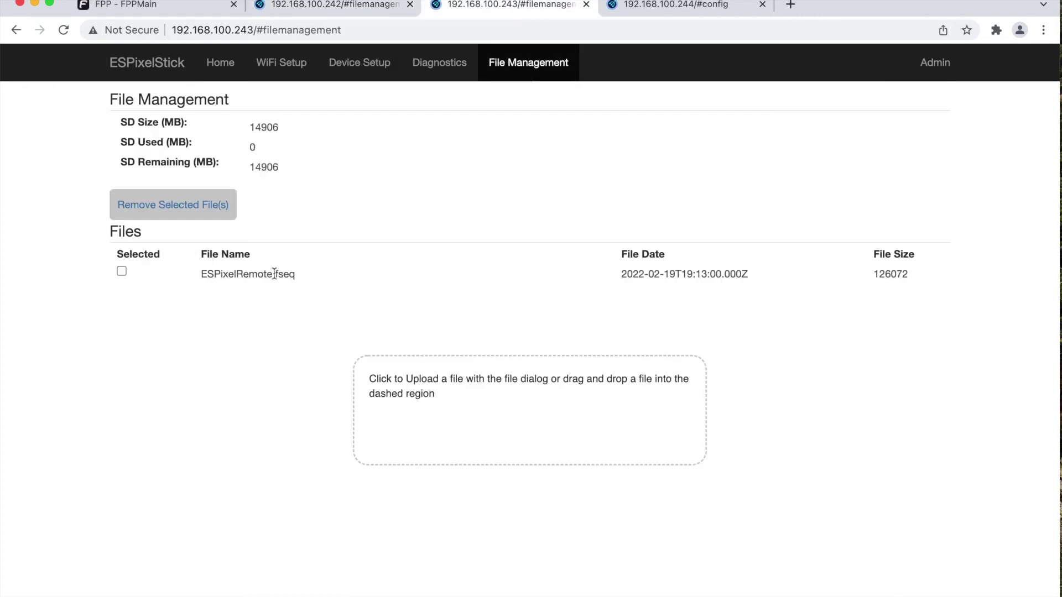
left_click(685, 6)
left_click(531, 65)
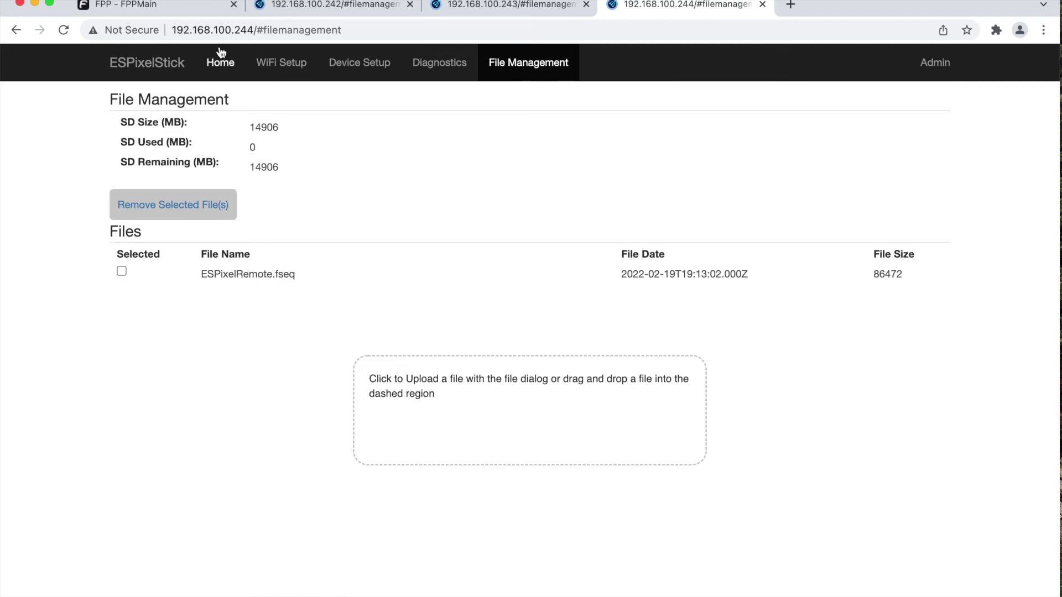
left_click(190, 8)
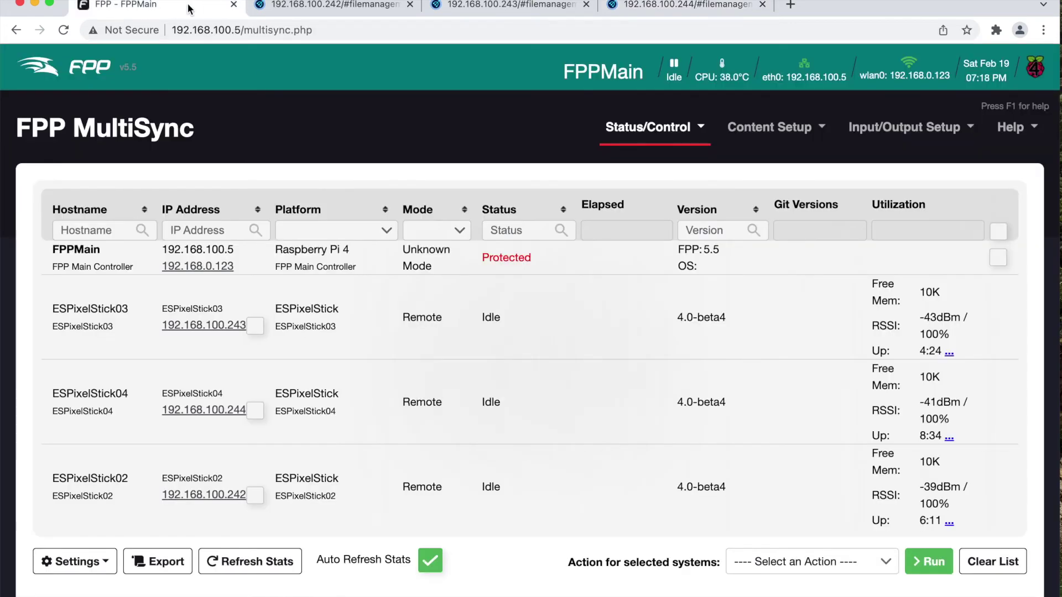
Step: Create a new FPP playlist named ESPixelStick-Test
left_click(768, 130)
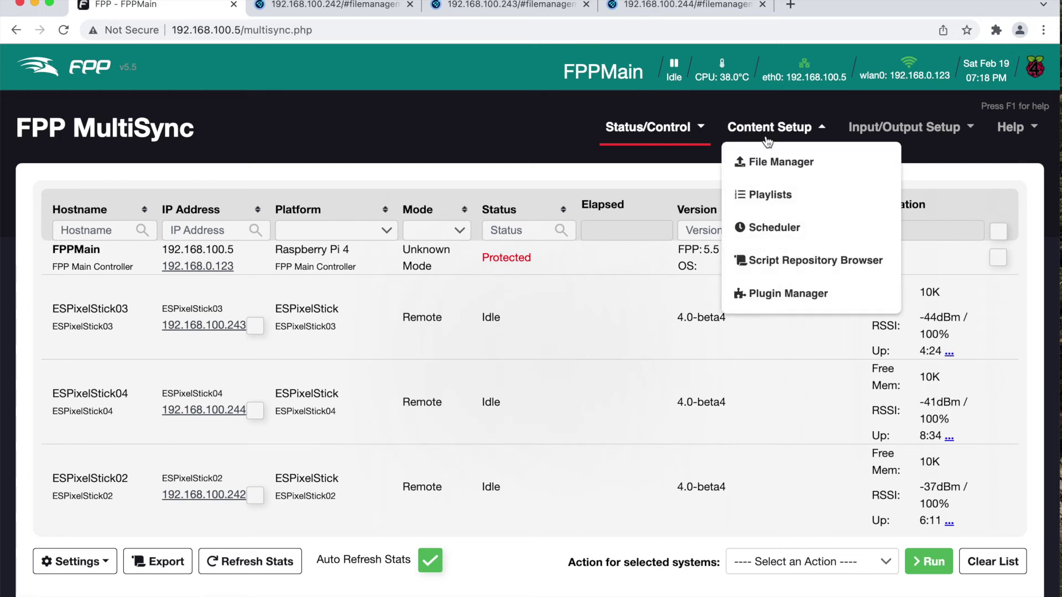
left_click(761, 196)
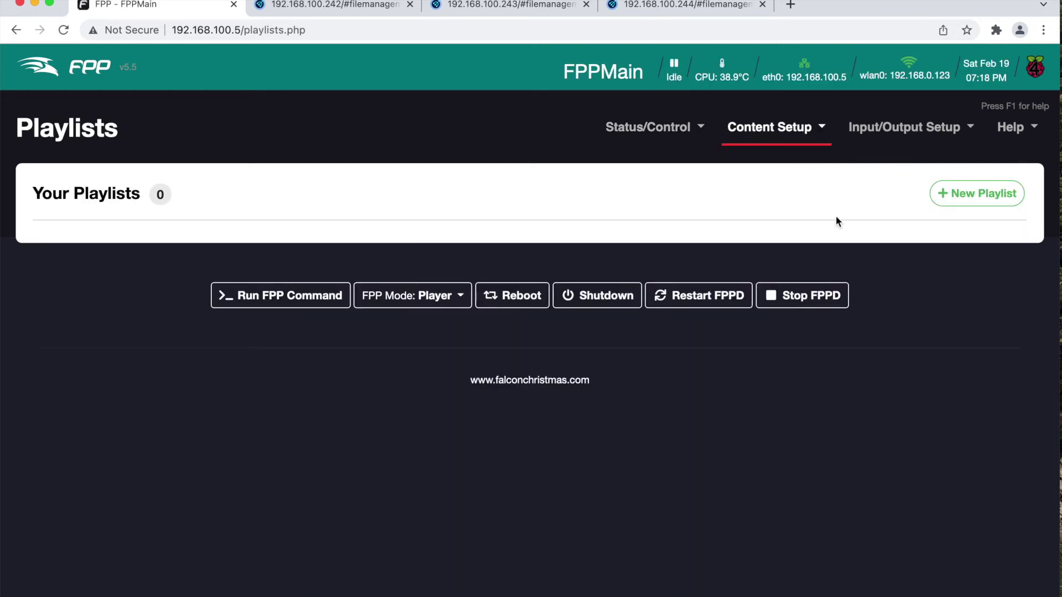
left_click(977, 194)
left_click(506, 183)
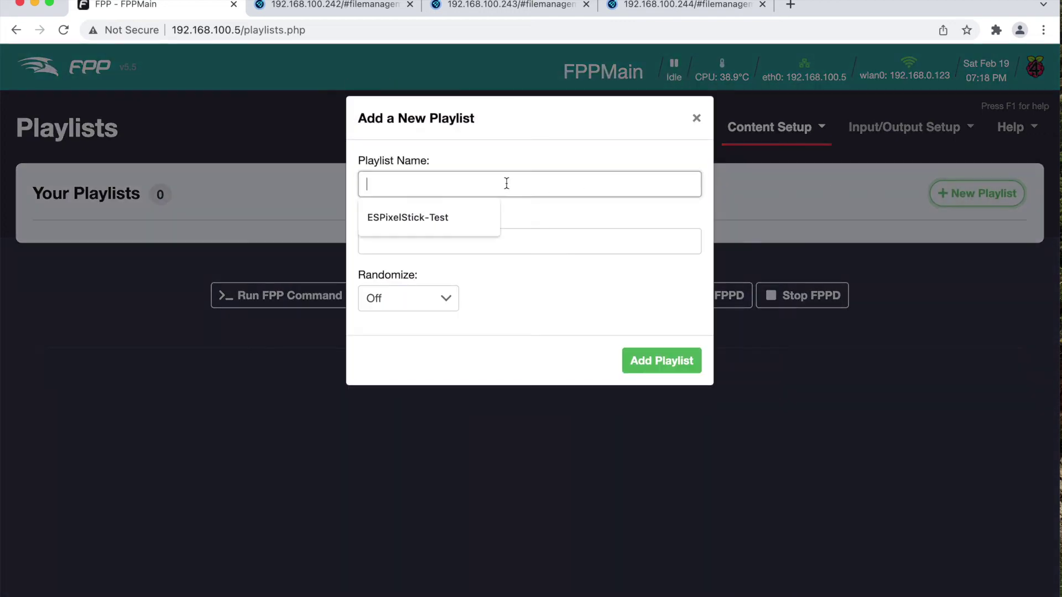
left_click(437, 222)
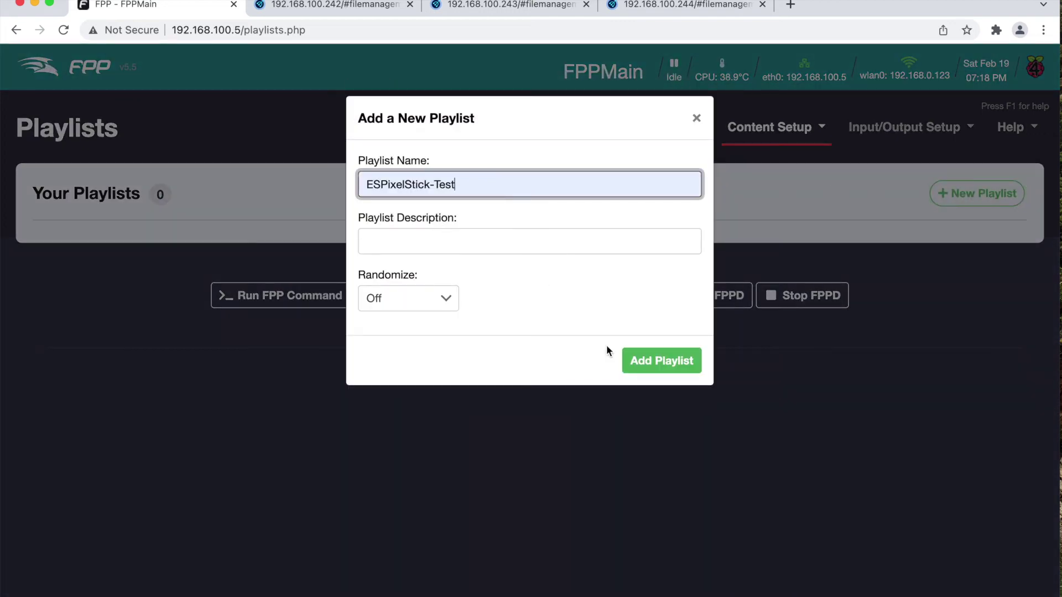
left_click(652, 360)
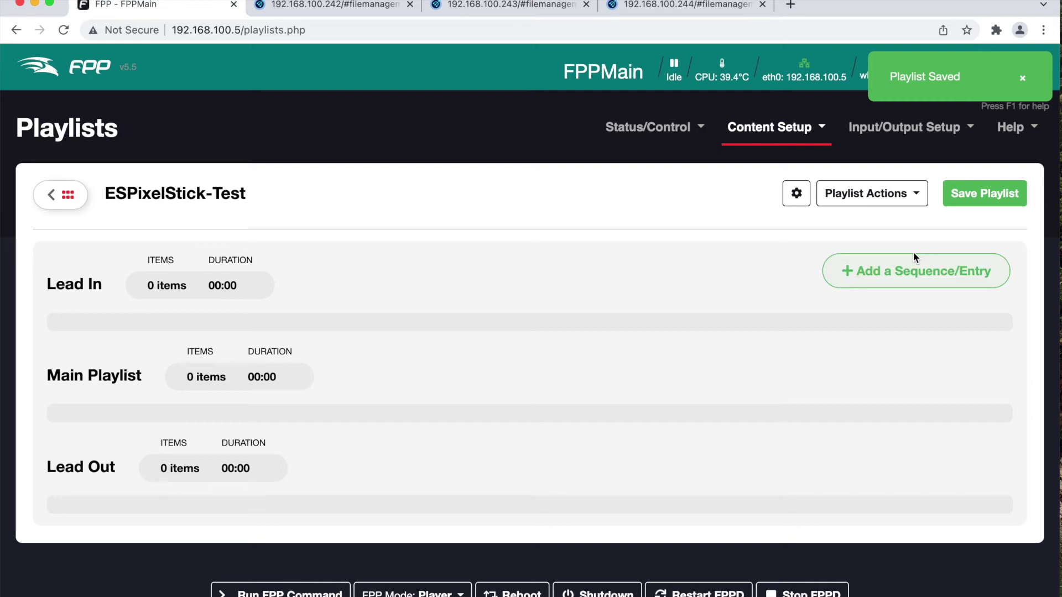
Step: Add ESPixelRemote.fseq as a Sequence Only entry and save the playlist
left_click(909, 273)
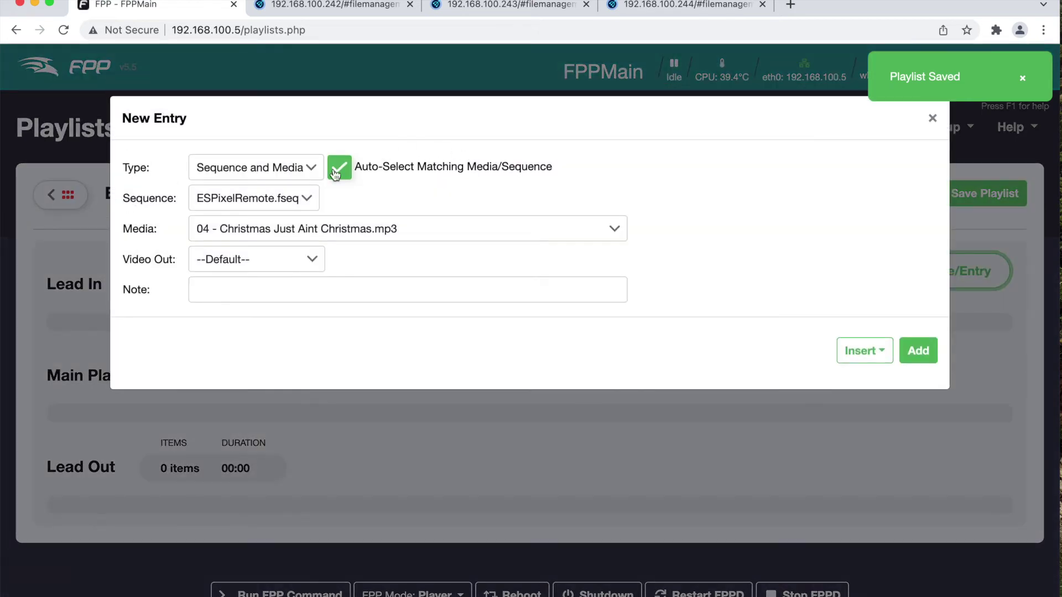
left_click(317, 167)
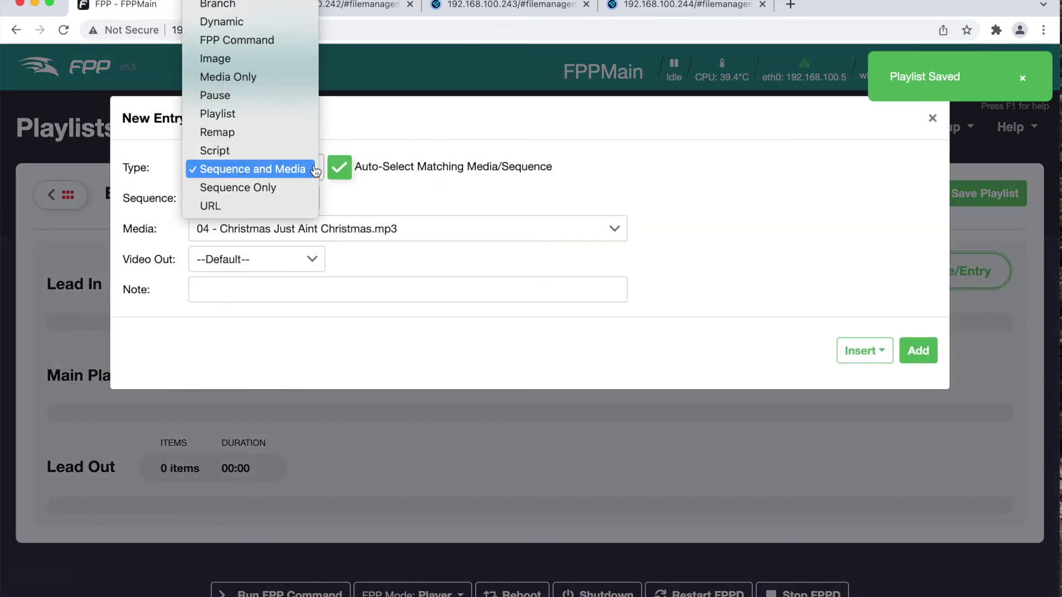
left_click(272, 188)
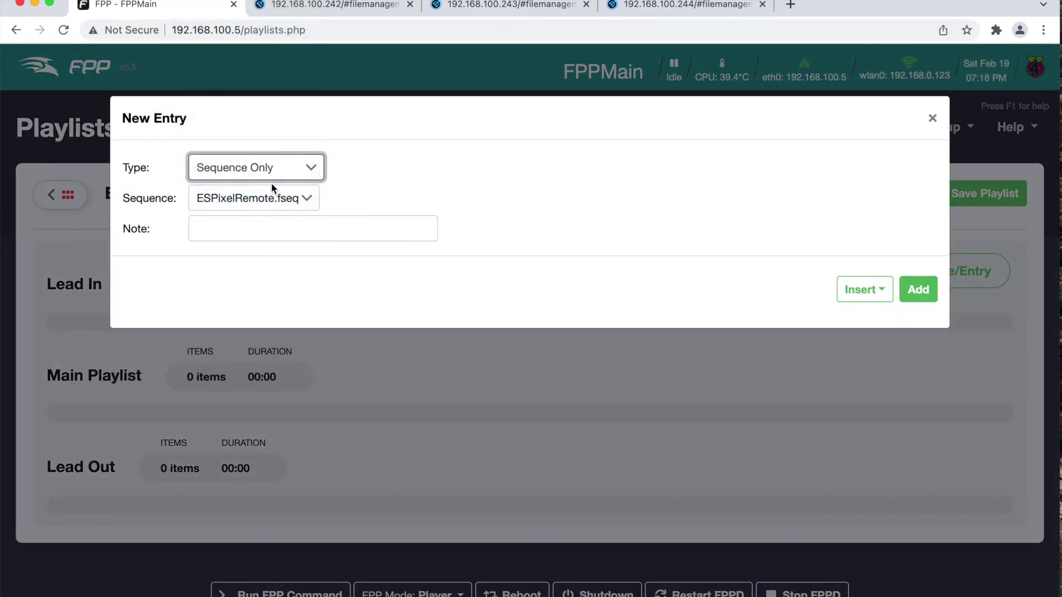
left_click(913, 297)
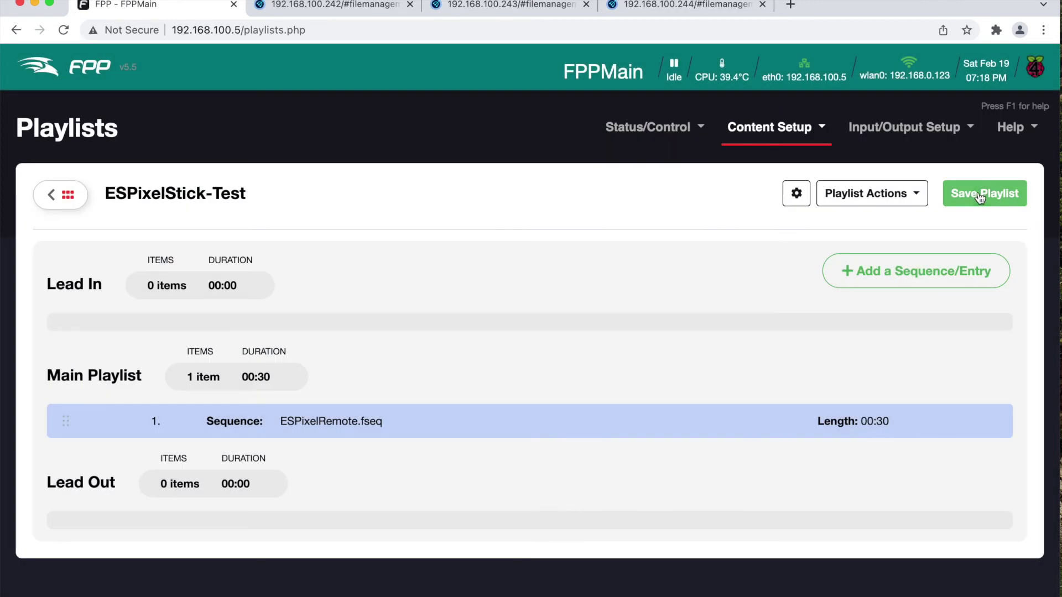
left_click(979, 198)
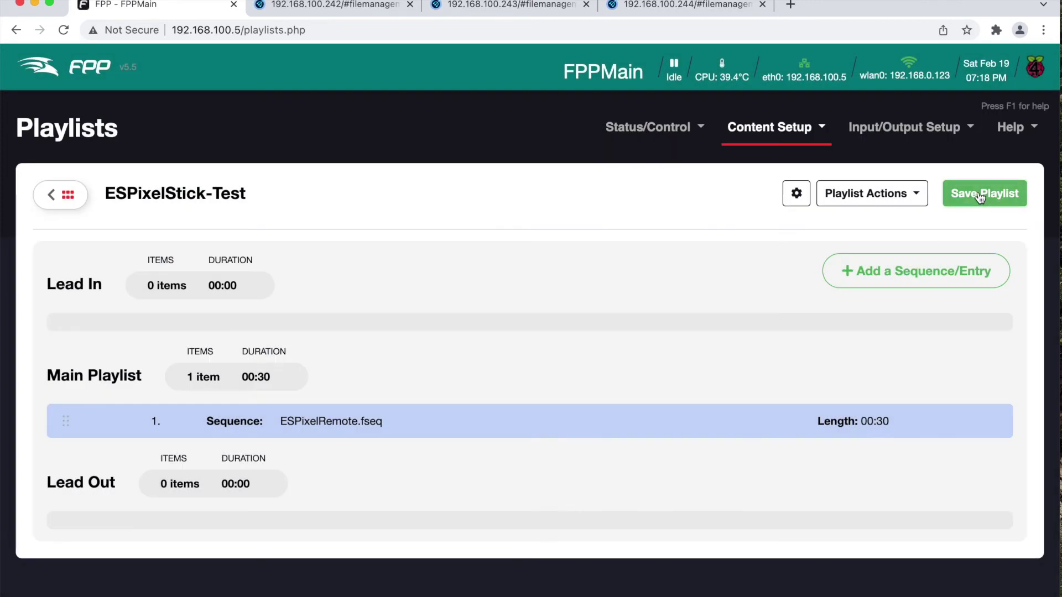
left_click(669, 132)
Step: Play the ESPixelStick-Test playlist from the Status Page with Repeat enabled
left_click(654, 161)
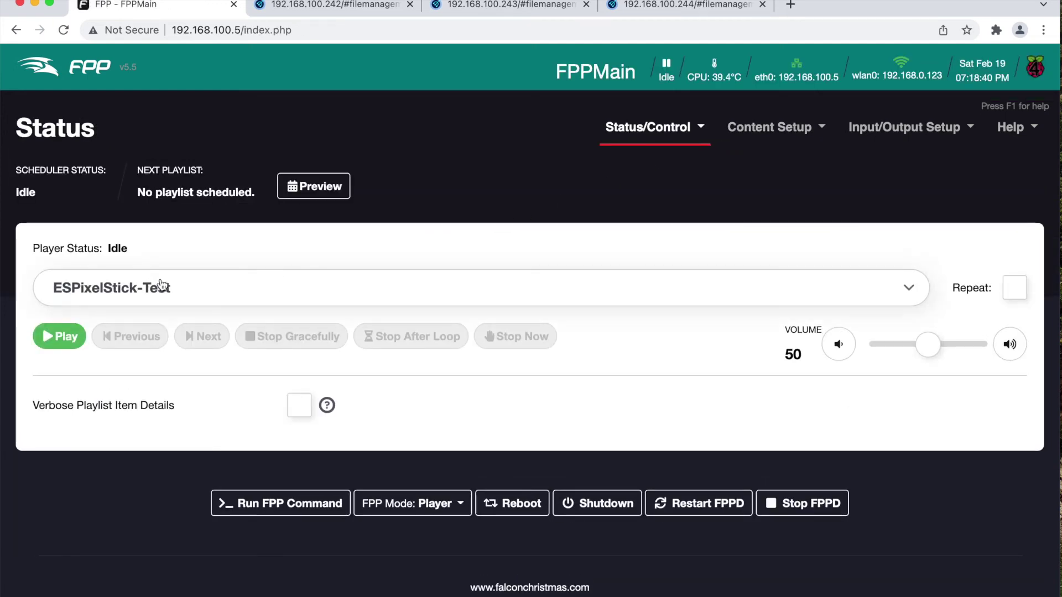
left_click(1015, 295)
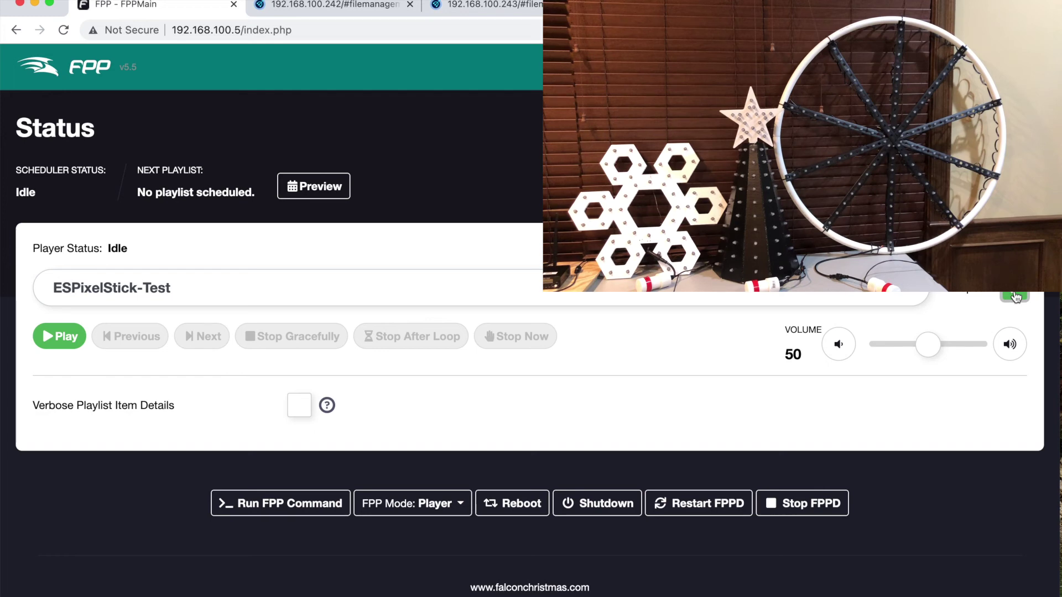
left_click(75, 341)
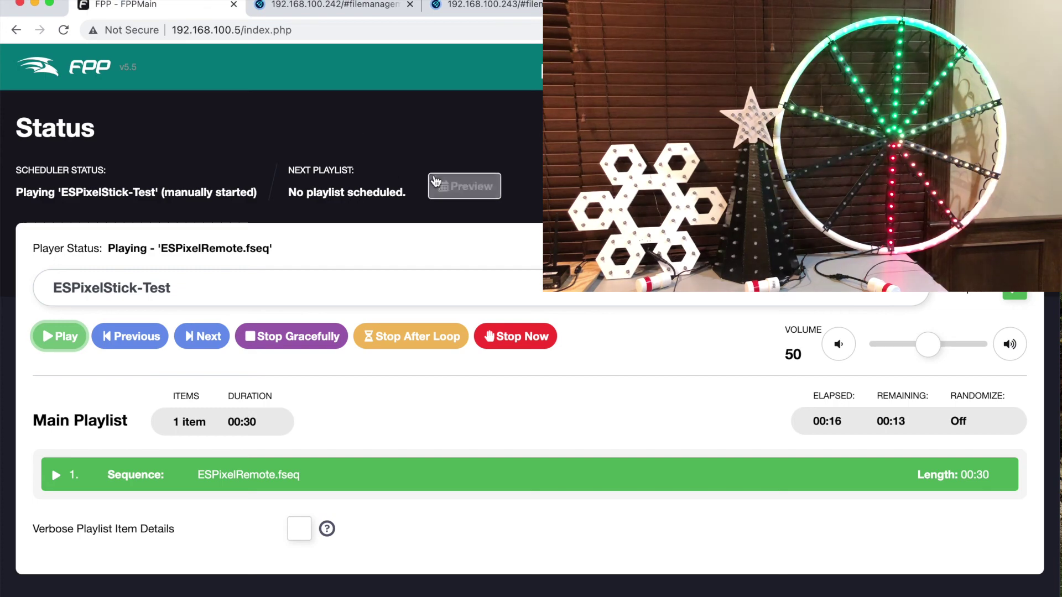
Step: Check MultiSync shows ESPixelStick02, 03 and 04 playing ESPixelRemote.fseq at 00:20
left_click(641, 67)
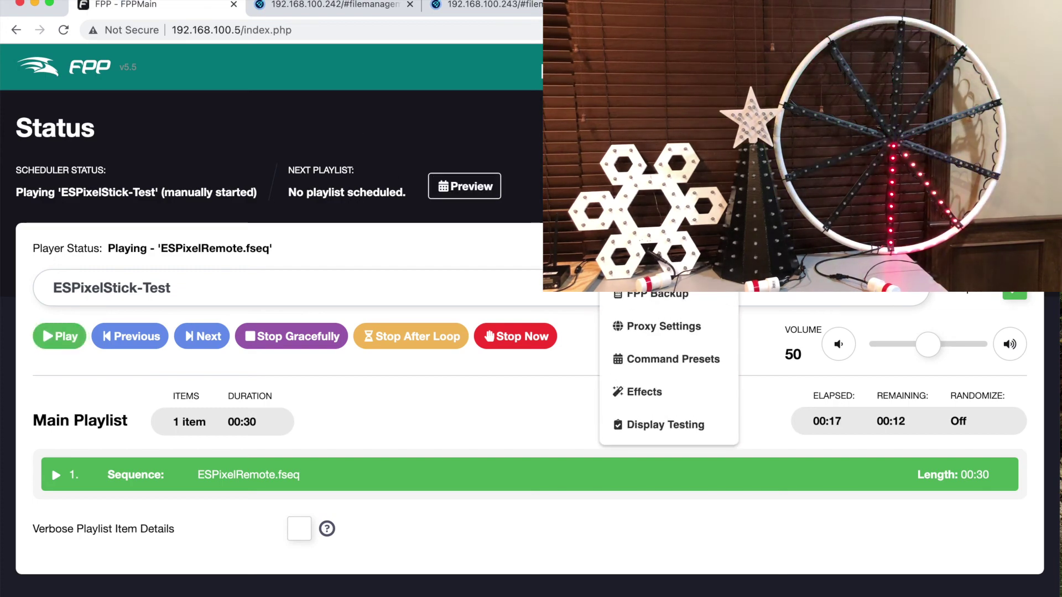
left_click(664, 195)
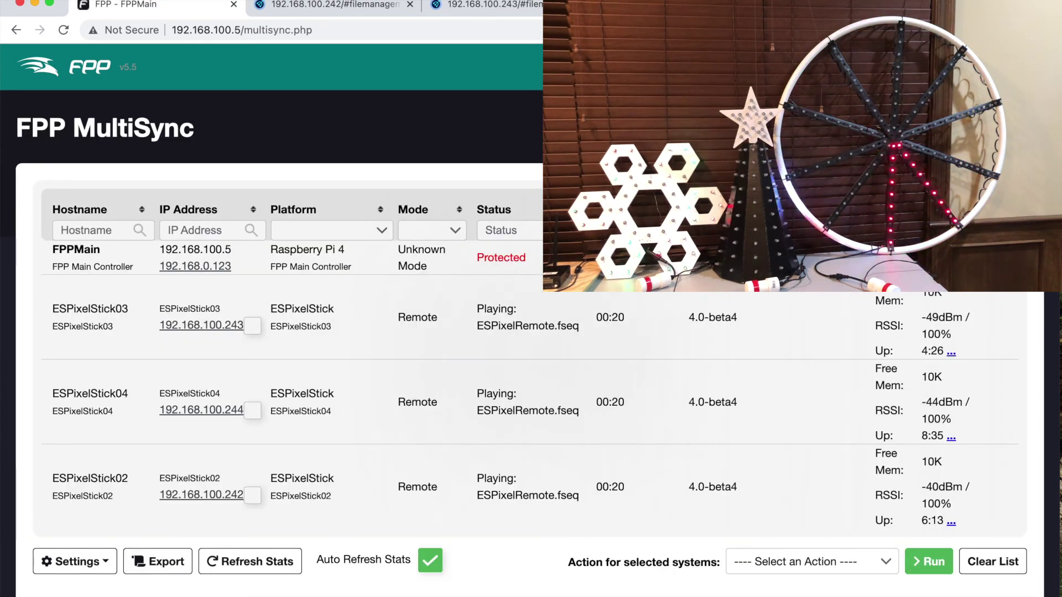